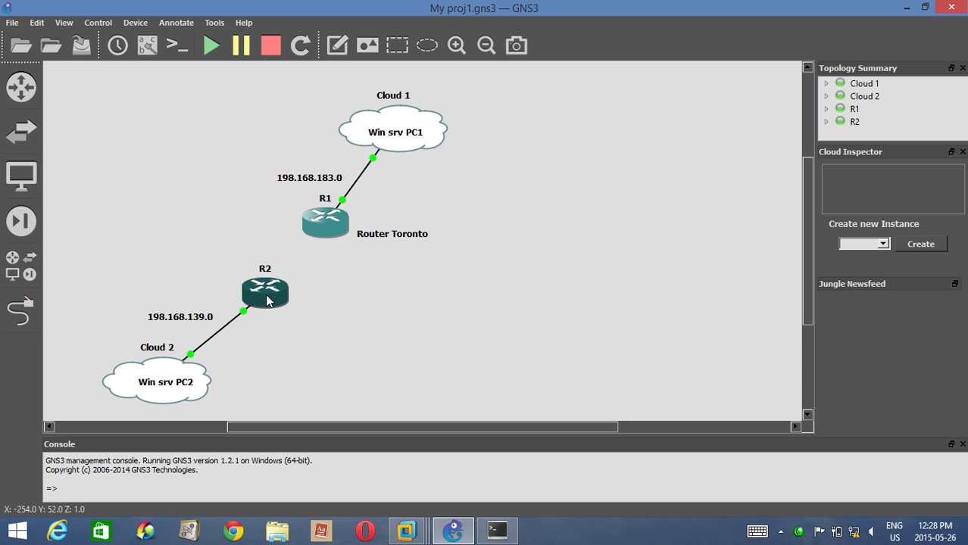
Check which network adapter is assigned to Cloud 2 in its Ethernet NIO configuration, then close the configuration
mouse_move(264, 295)
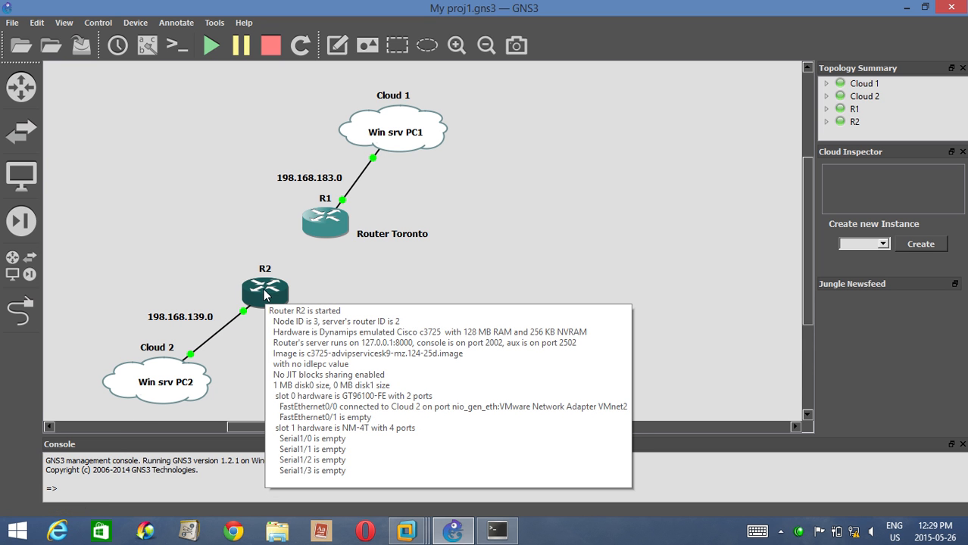
right_click(265, 295)
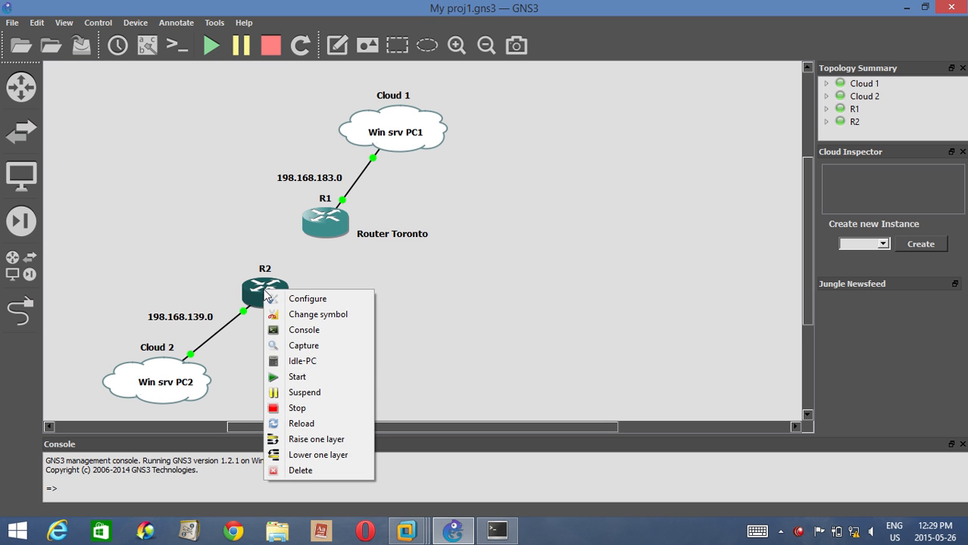
right_click(176, 371)
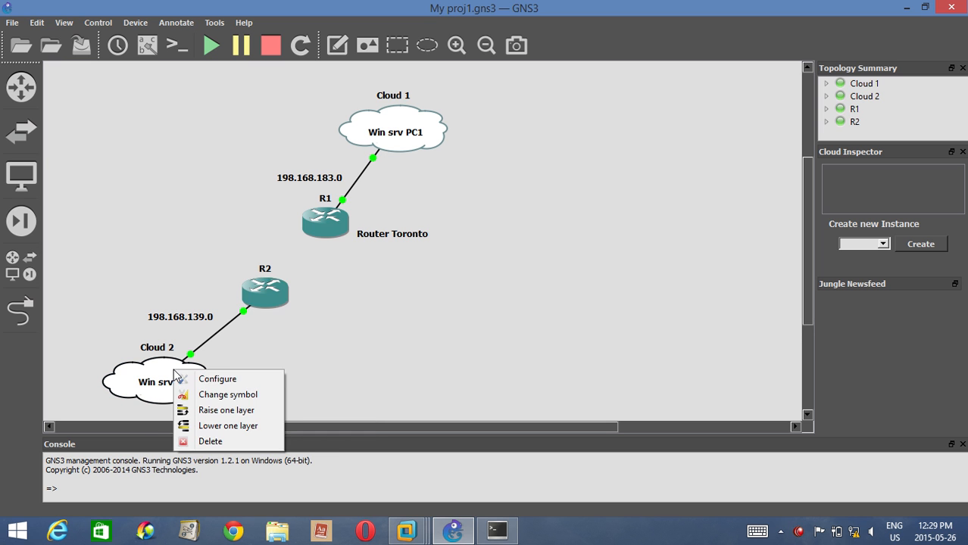
left_click(193, 378)
left_click(295, 132)
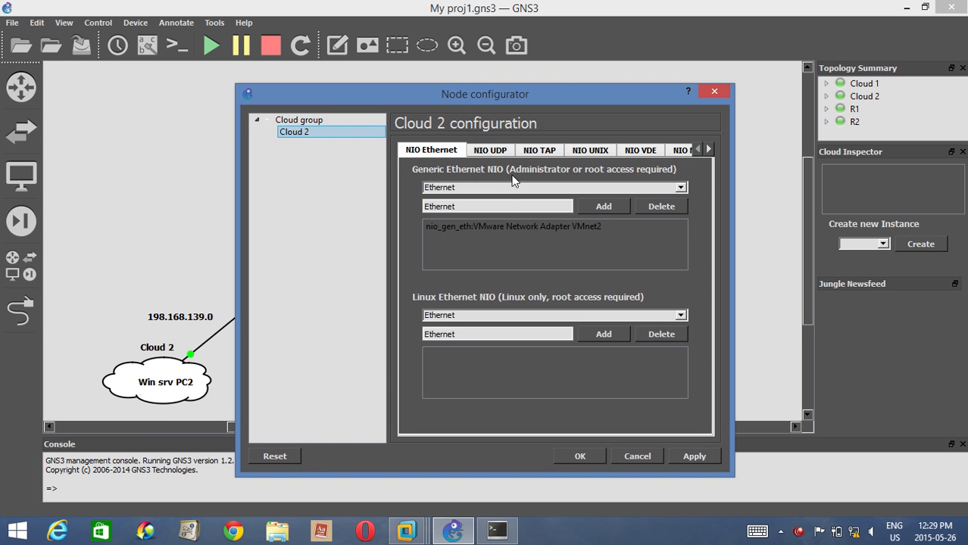
left_click(429, 229)
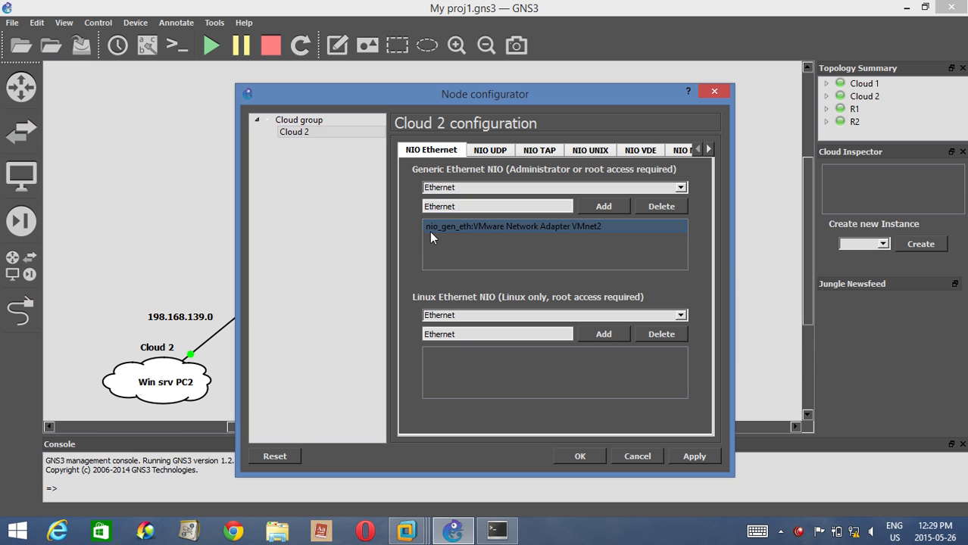
left_click(709, 94)
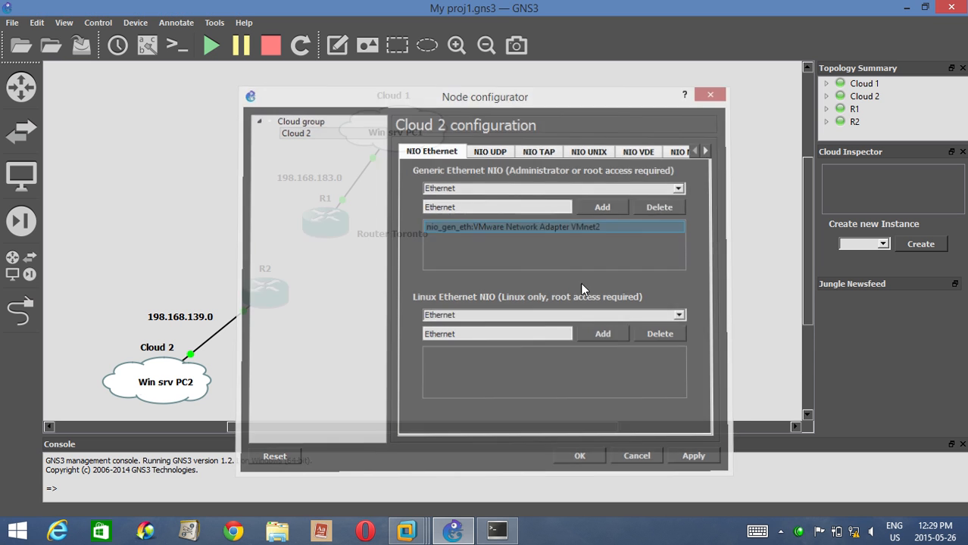
Switch to VMware Workstation and check the network adapter settings of the Windows Server 2012 R2 PC2 virtual machine
mouse_move(401, 536)
left_click(454, 464)
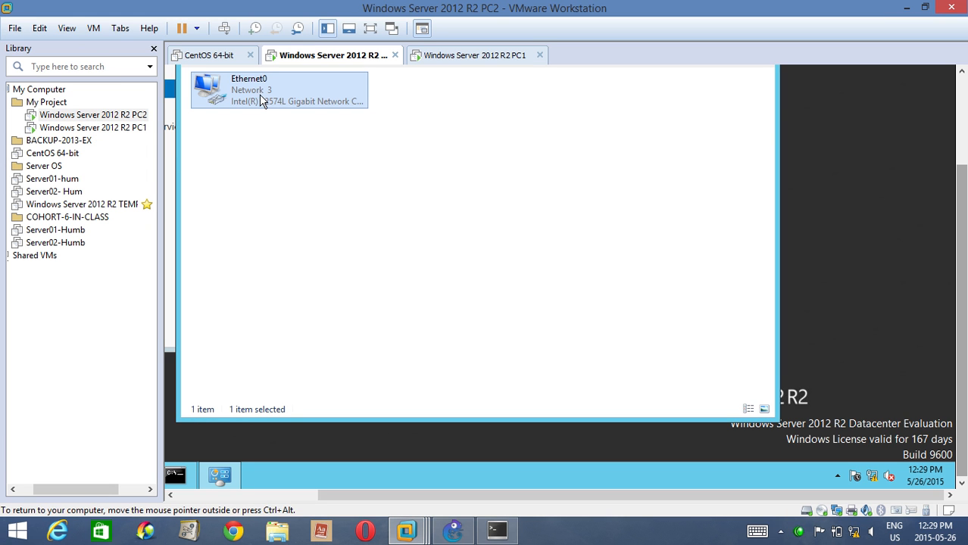
right_click(97, 115)
left_click(173, 362)
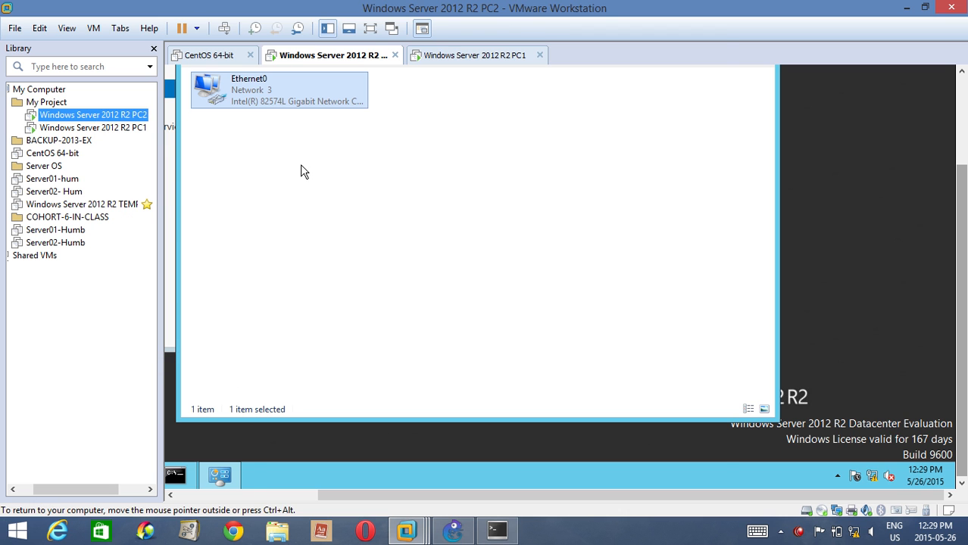
left_click(389, 157)
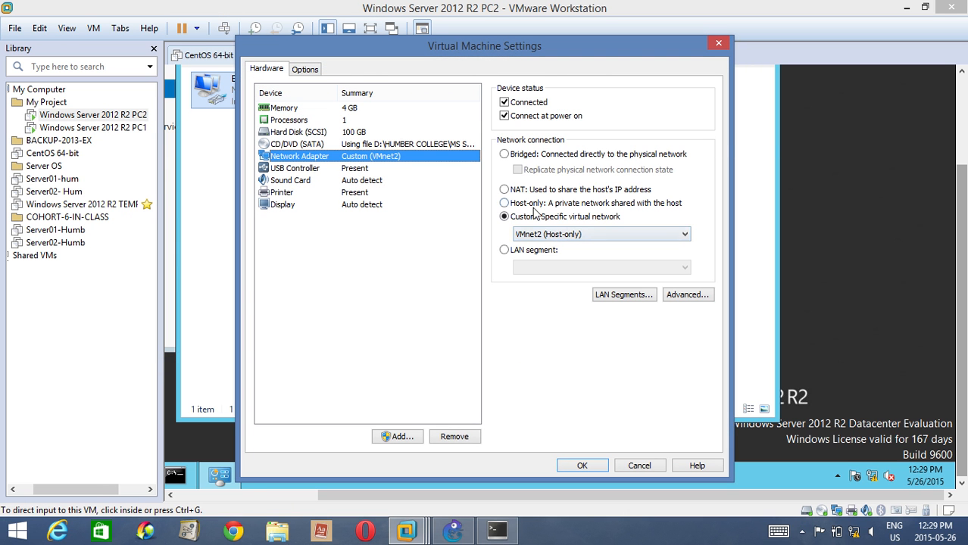
left_click(719, 44)
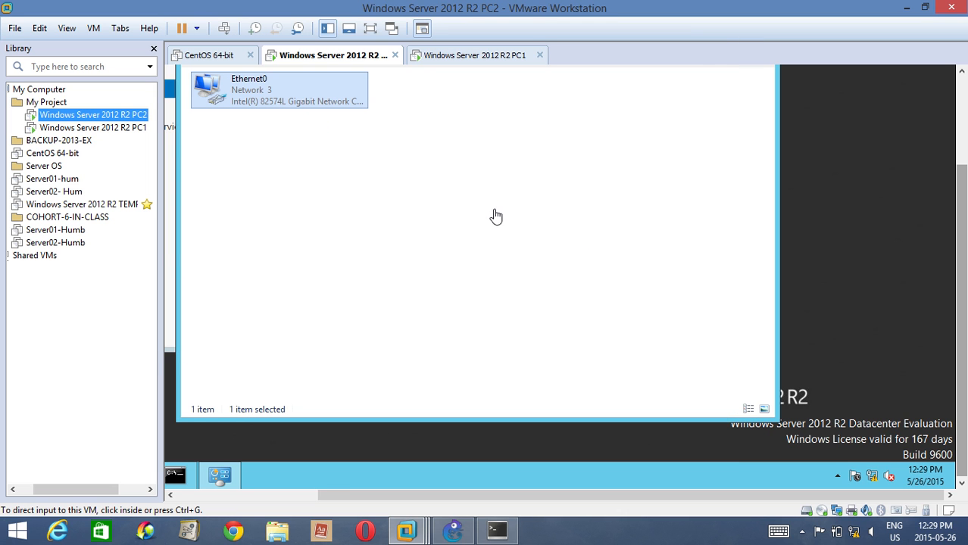
Switch to the SuperPuTTY console of R2 and ping 192.168.139.2 again
left_click(493, 532)
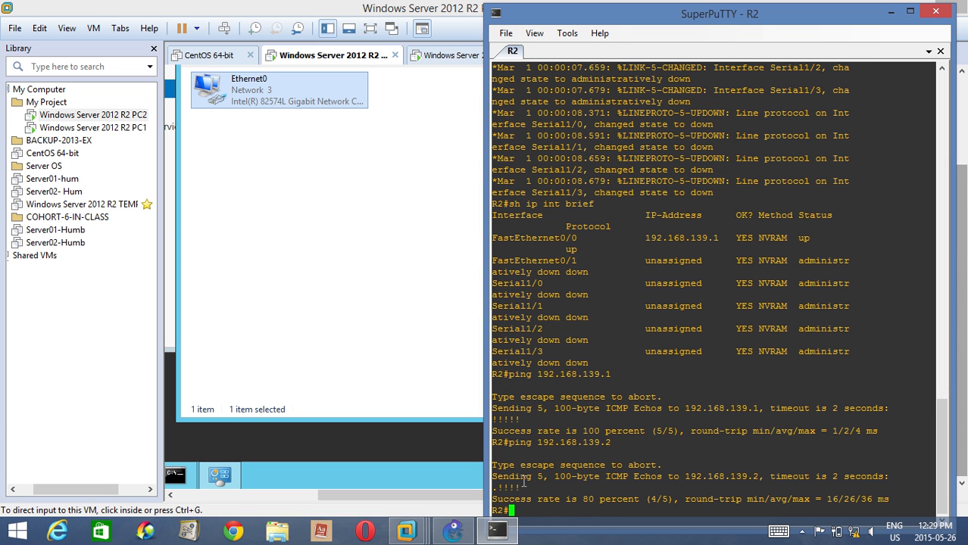
key("Up")
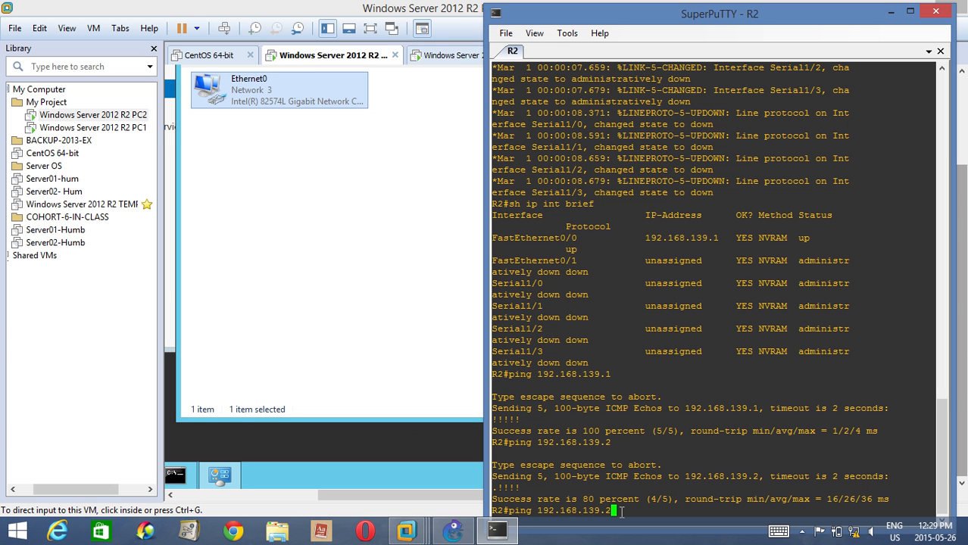
key("Return")
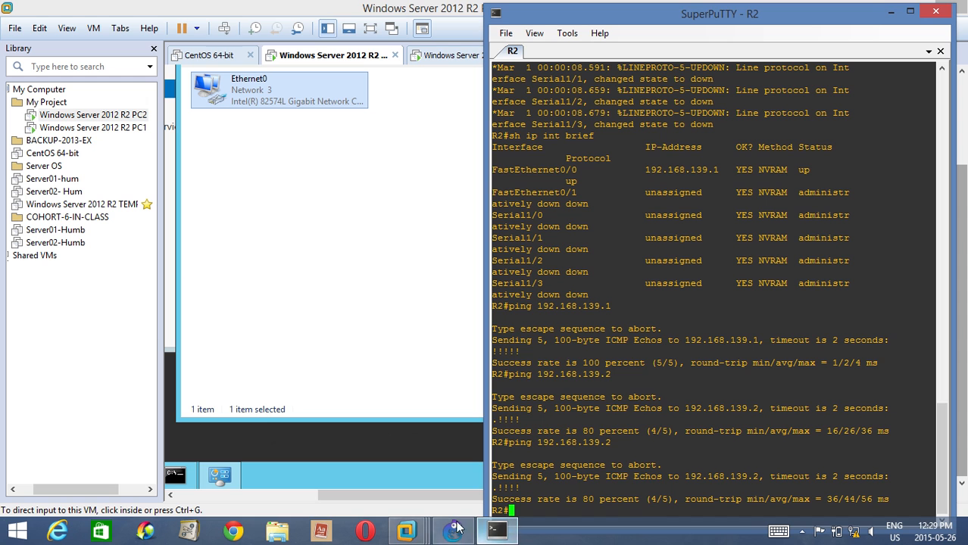
Switch to the PC2 virtual machine in VMware Workstation and ping 192.168.139.1 from its command prompt
mouse_move(409, 532)
left_click(420, 493)
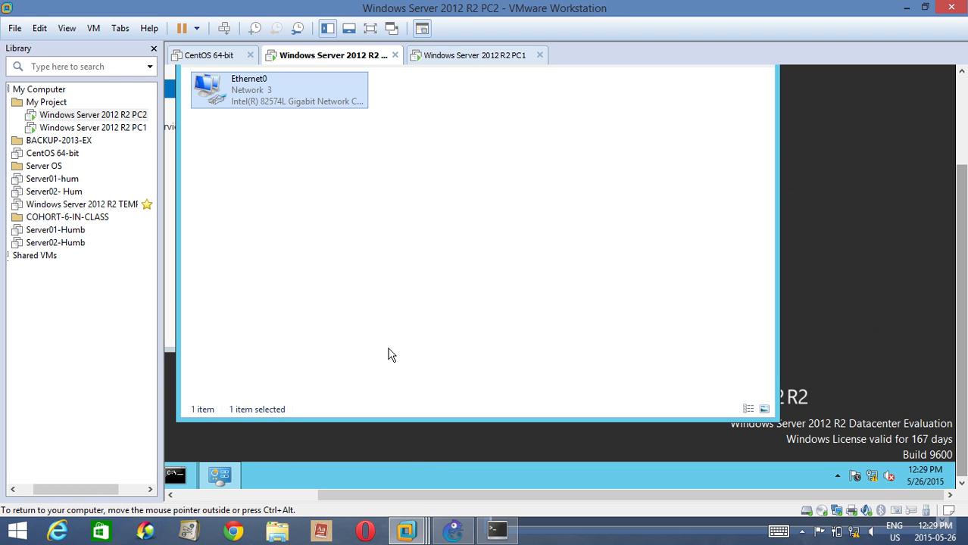
left_click(176, 475)
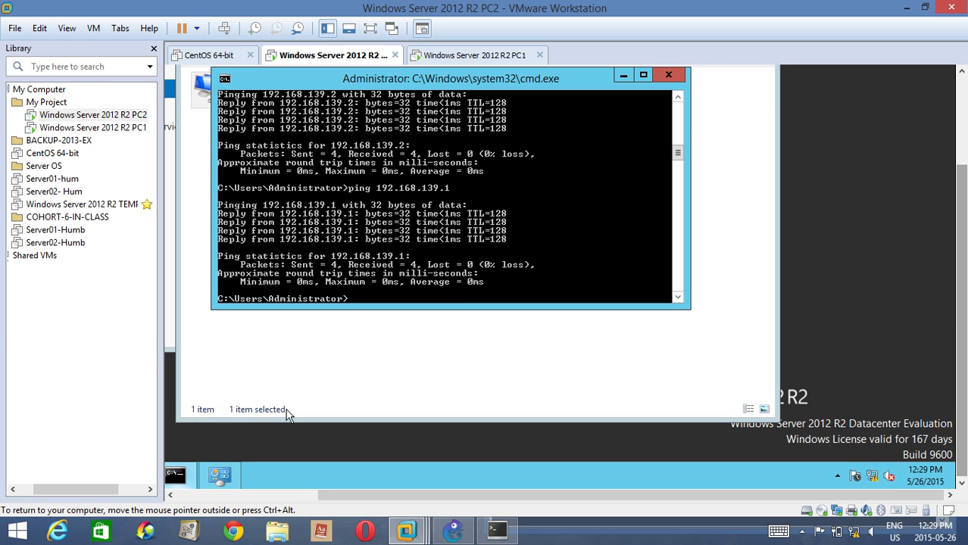
key("Up")
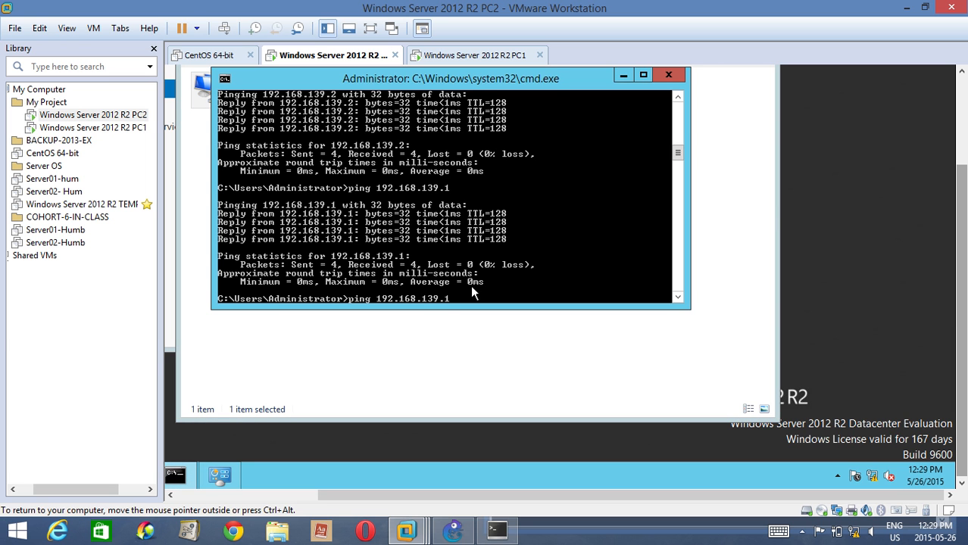
key("Return")
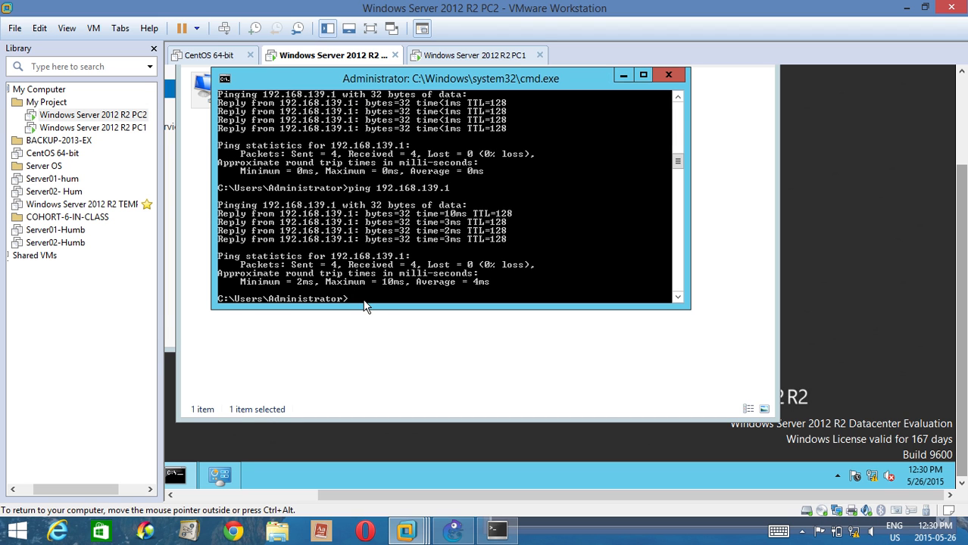
left_click(390, 359)
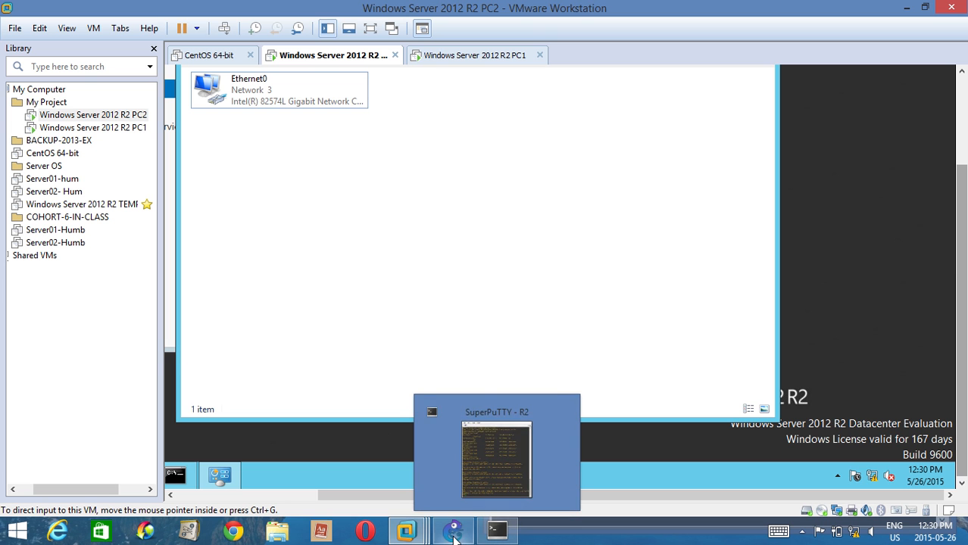
Switch back to GNS3 and review the general configuration of router R1, leaving it unchanged
mouse_move(415, 538)
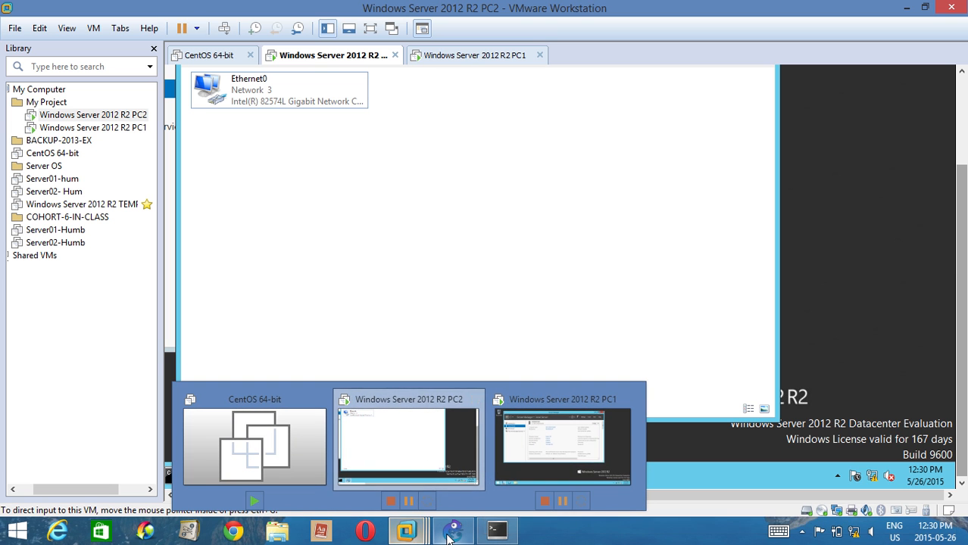
left_click(445, 488)
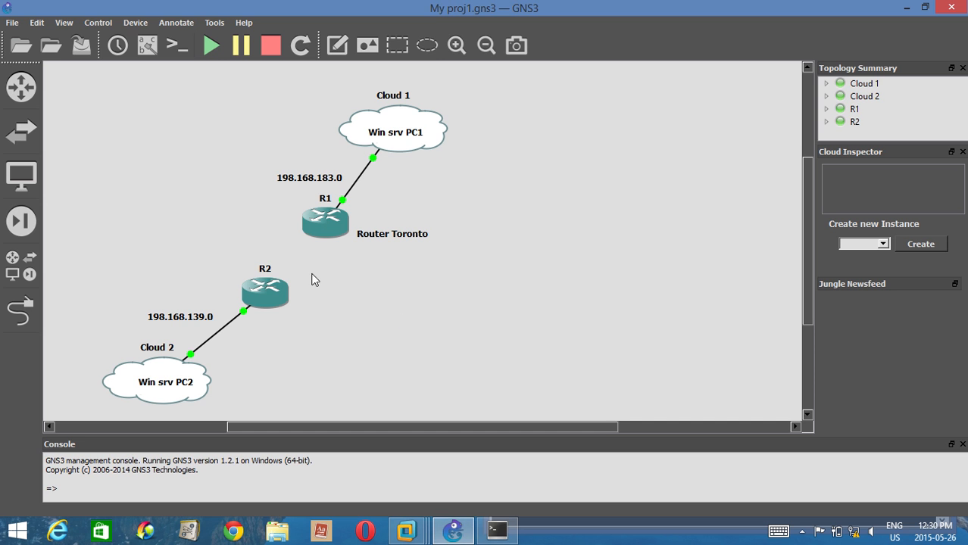
mouse_move(269, 288)
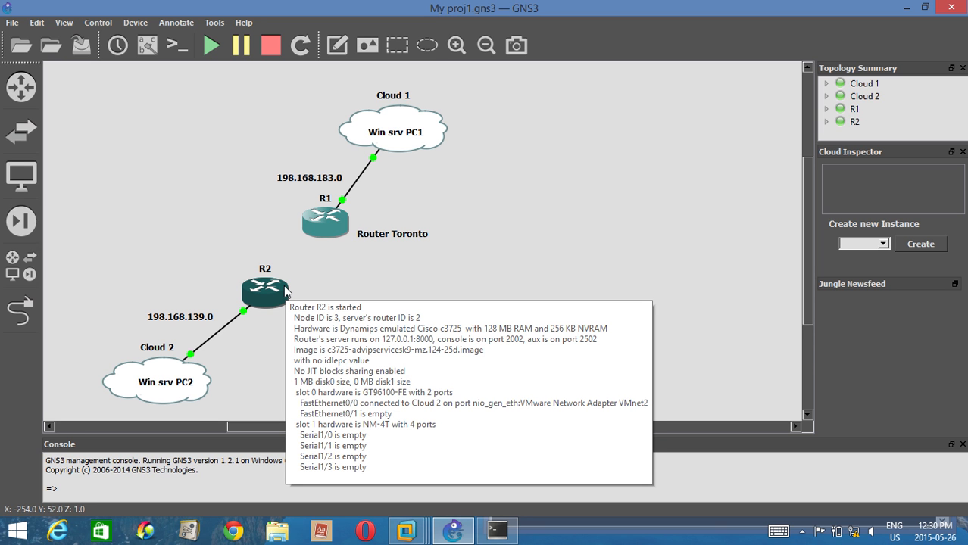
right_click(319, 239)
left_click(333, 241)
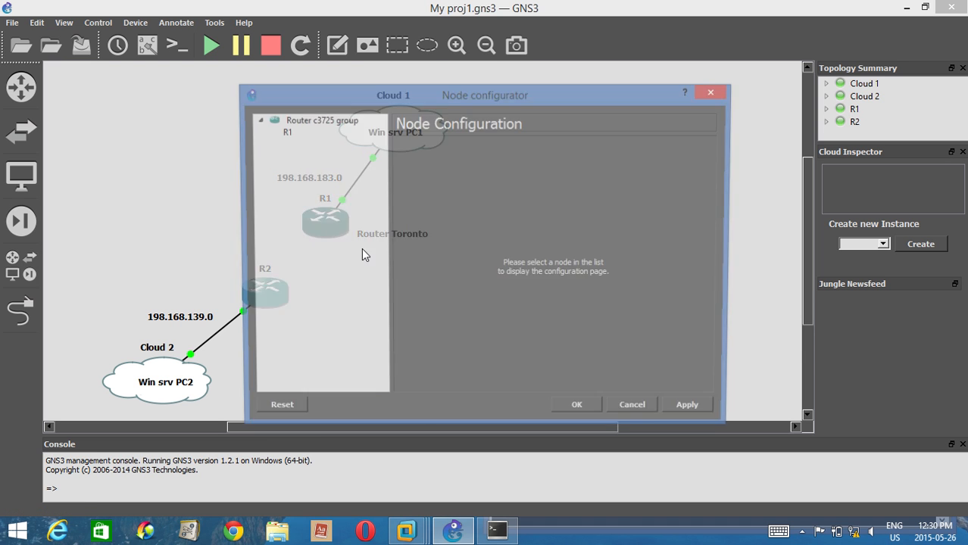
left_click(300, 133)
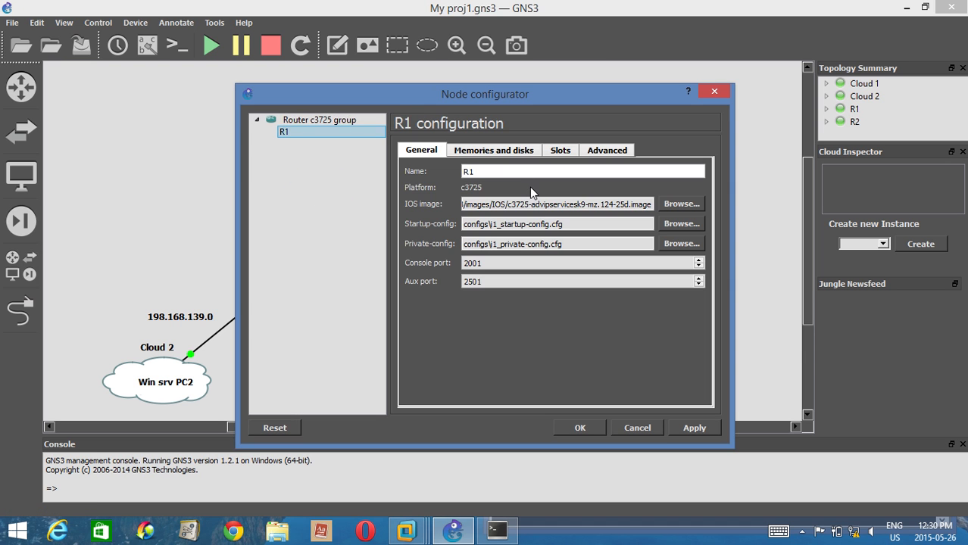
left_click(721, 91)
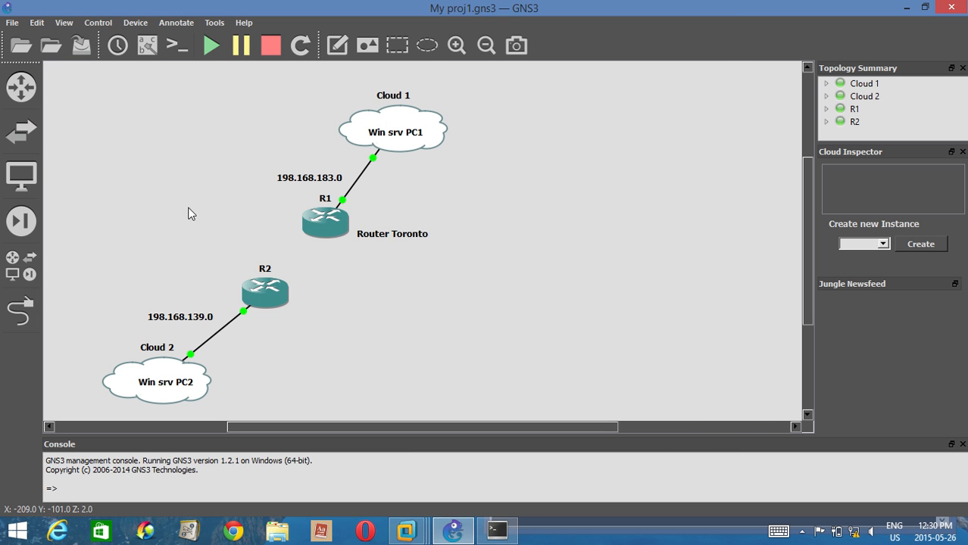
Start adding a link from router R1
left_click(22, 311)
left_click(324, 220)
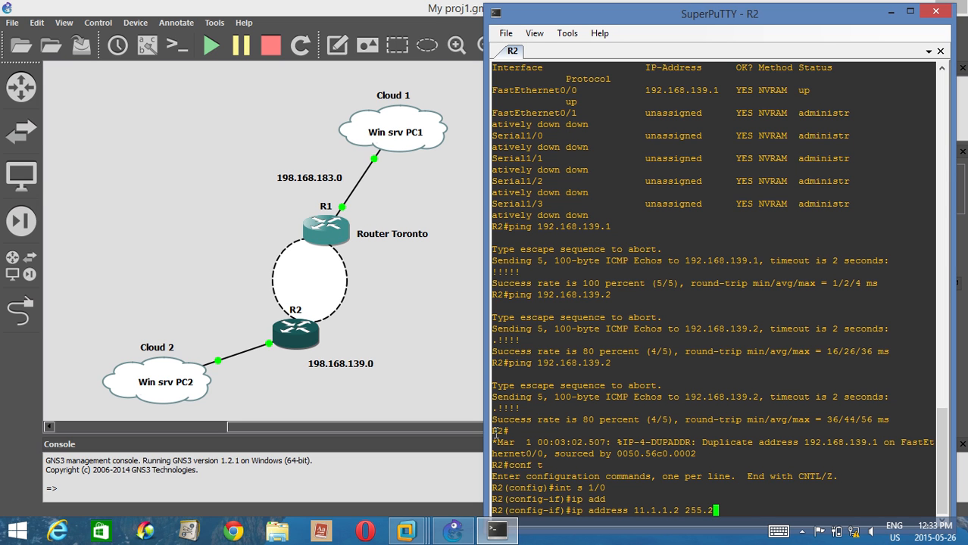
Complete the 11.1.1.2 address on R2's Serial 1/0 with subnet mask 255.255.255.0 and enable the interface with no shut
type("55.255.")
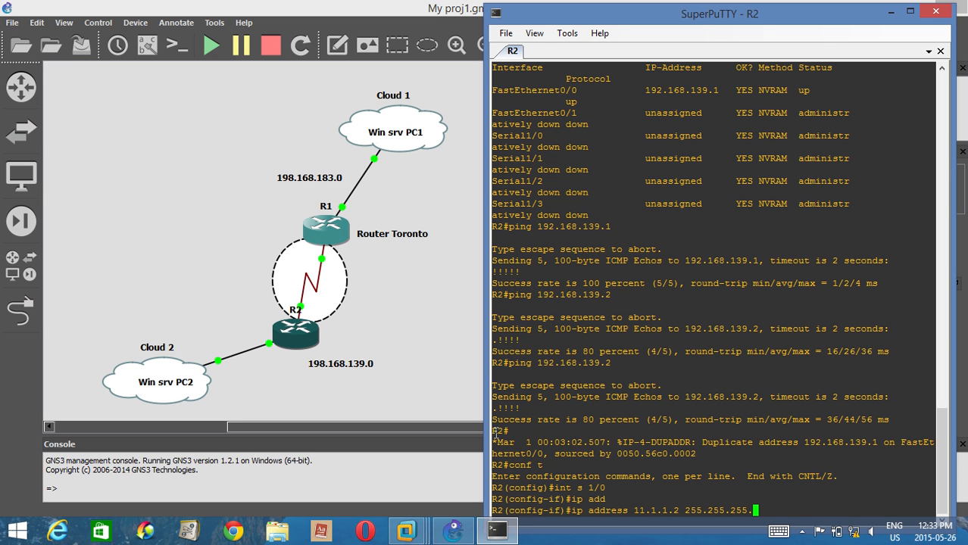
type("0")
key("Return")
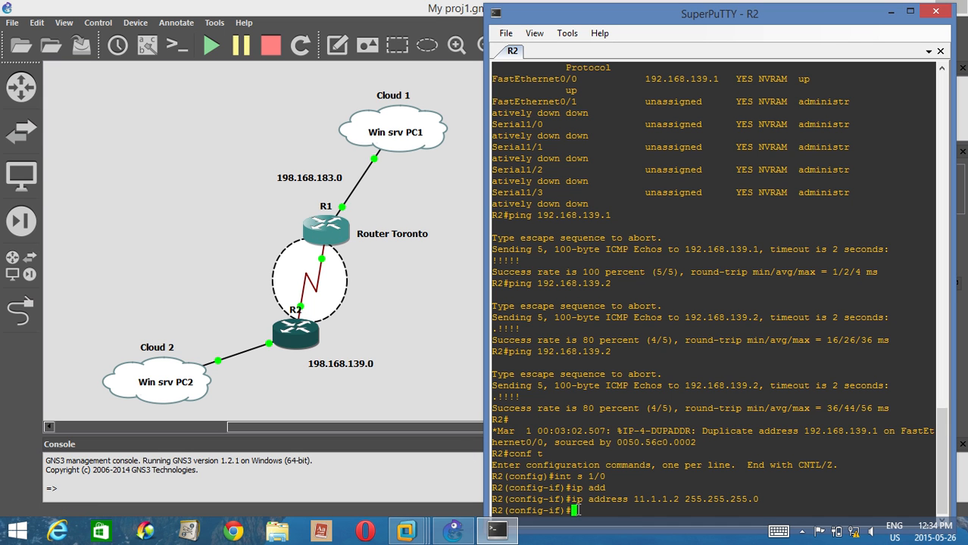
type("no shut")
key("Return")
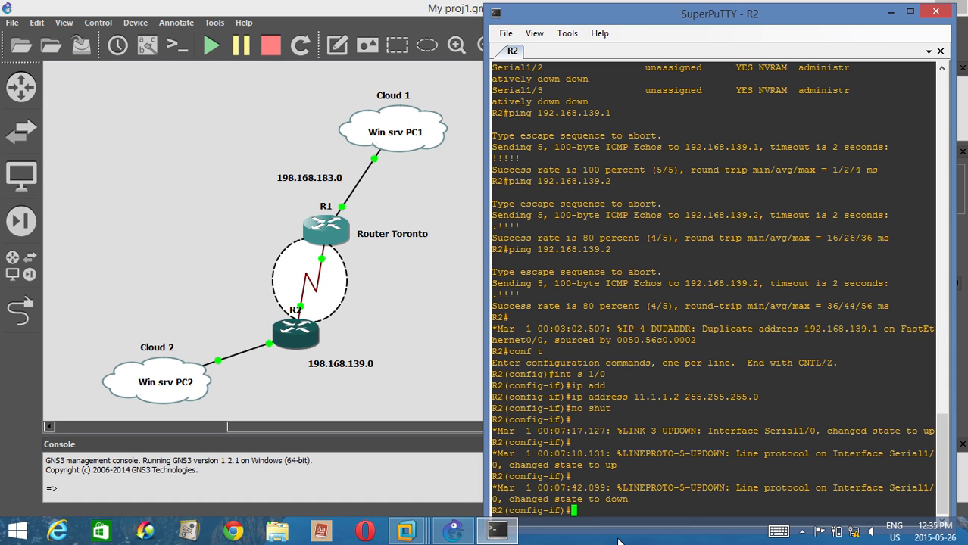
Enter the clock rate command for R2's Serial 1/0 and list its accepted values, checking the DCE clock rate entry
type("clo")
key("Tab")
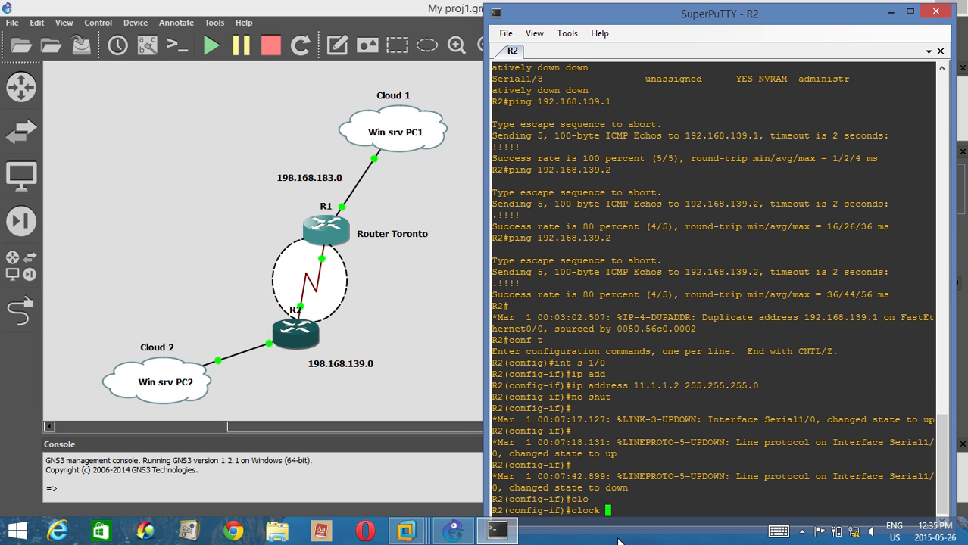
type("ratw")
key("BackSpace")
key("Tab")
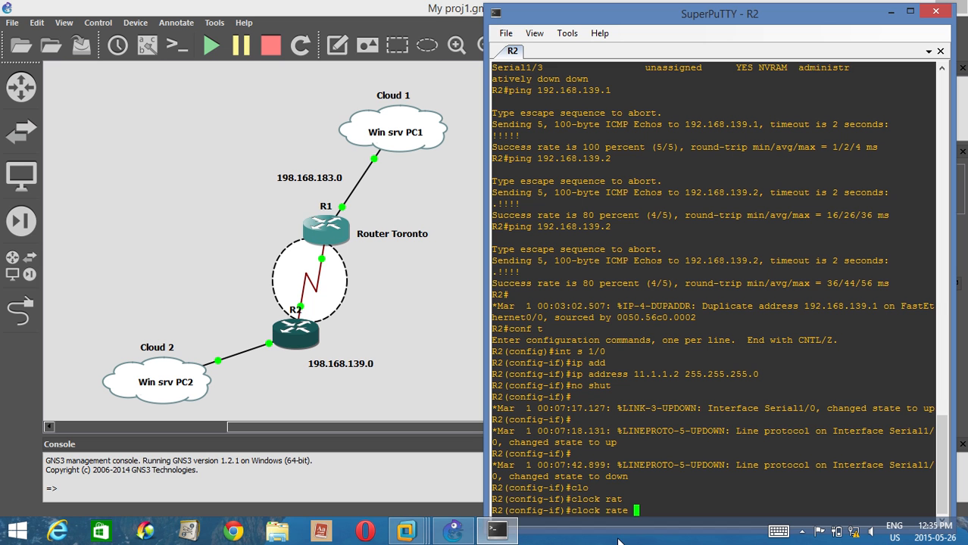
type("?")
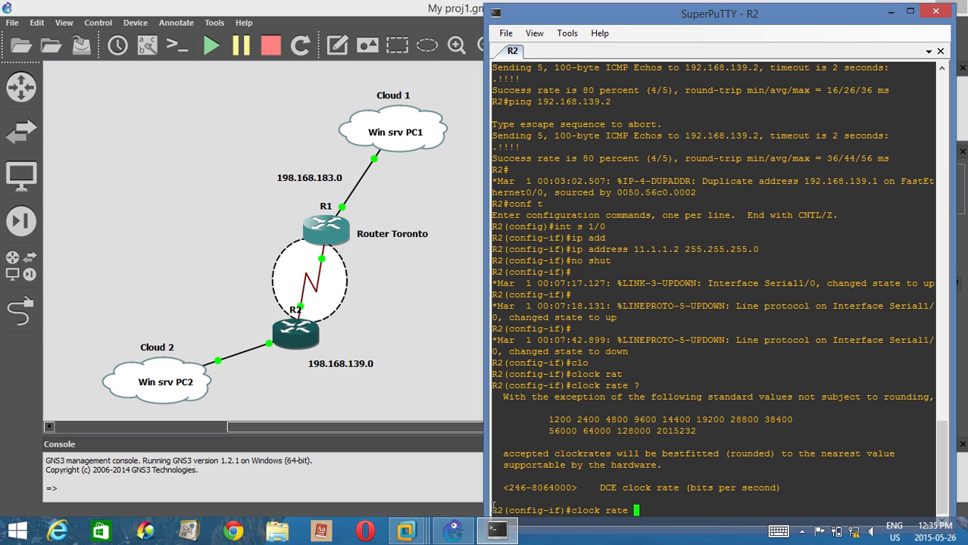
left_click_drag(599, 491, 676, 492)
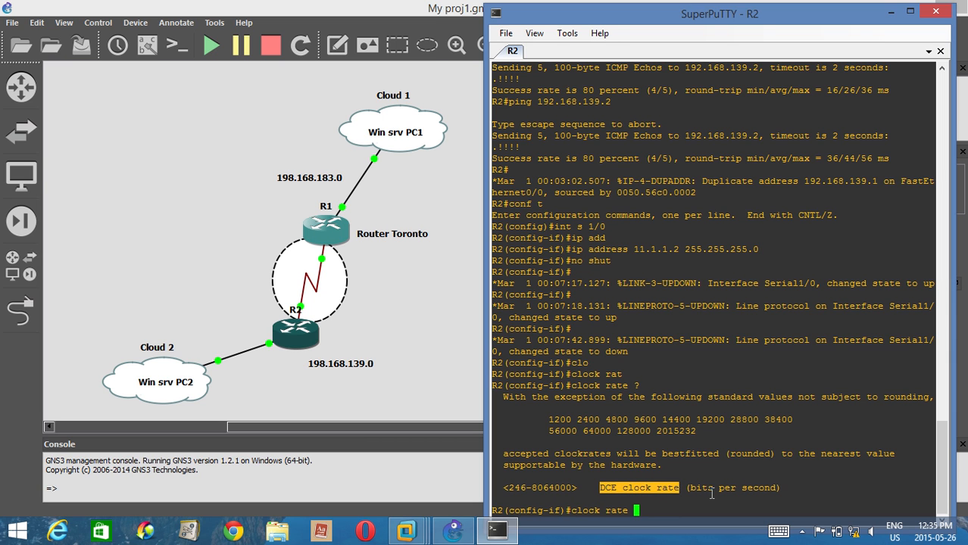
left_click(703, 514)
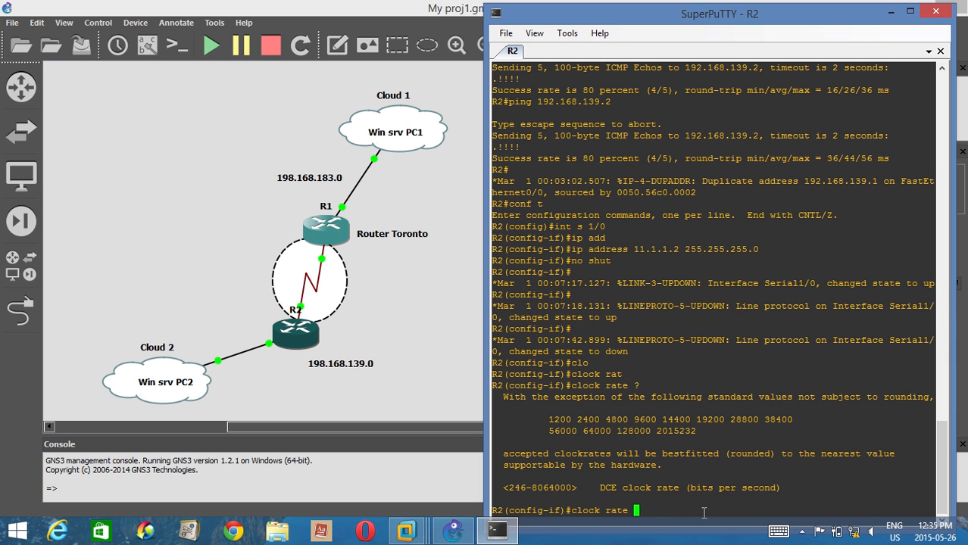
Set the clock rate of R2's Serial 1/0 interface to 64000
type("1")
key("BackSpace")
type("64")
type("000")
key("Return")
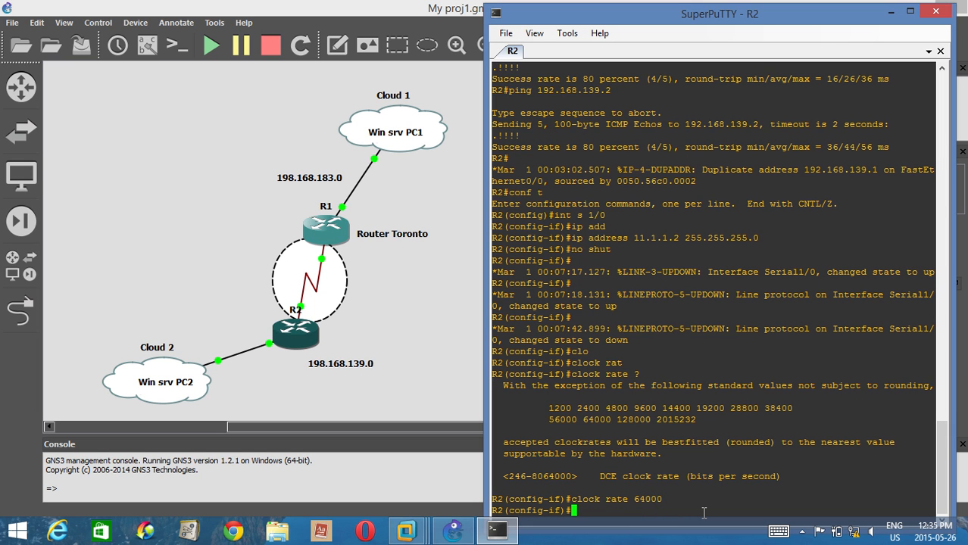
Set the bandwidth of R2's Serial 1/0 interface to 64
type("ban")
key("Tab")
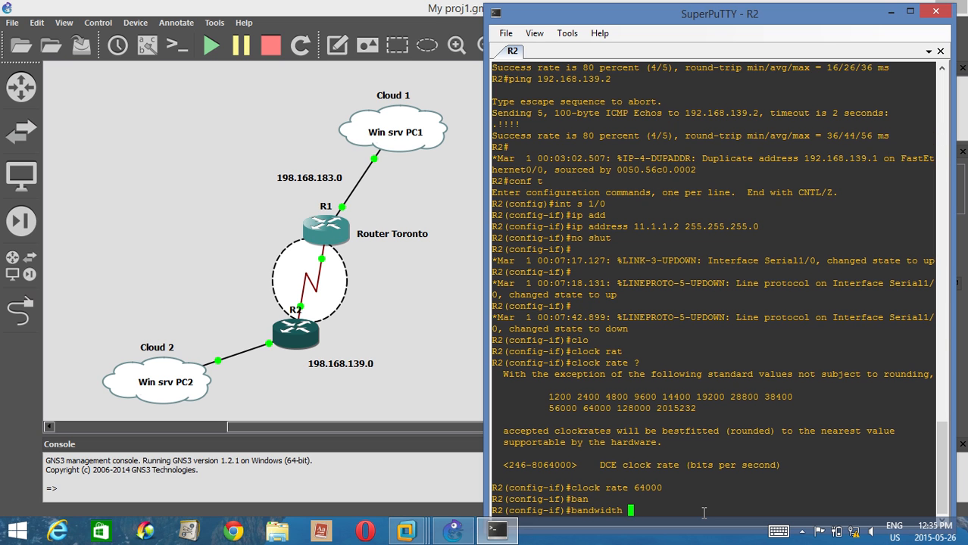
type("64")
key("Return")
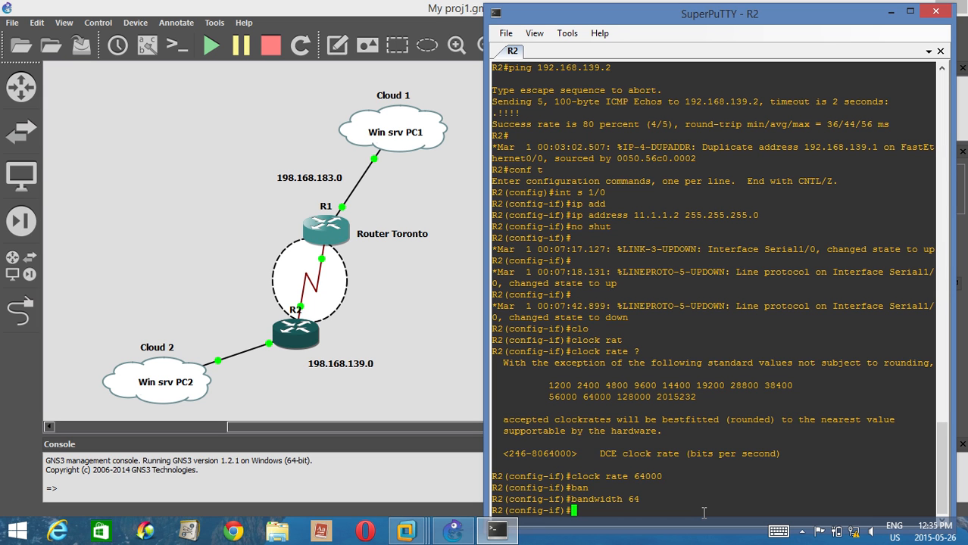
Return to the GNS3 topology and open a console session to router R1
left_click(965, 302)
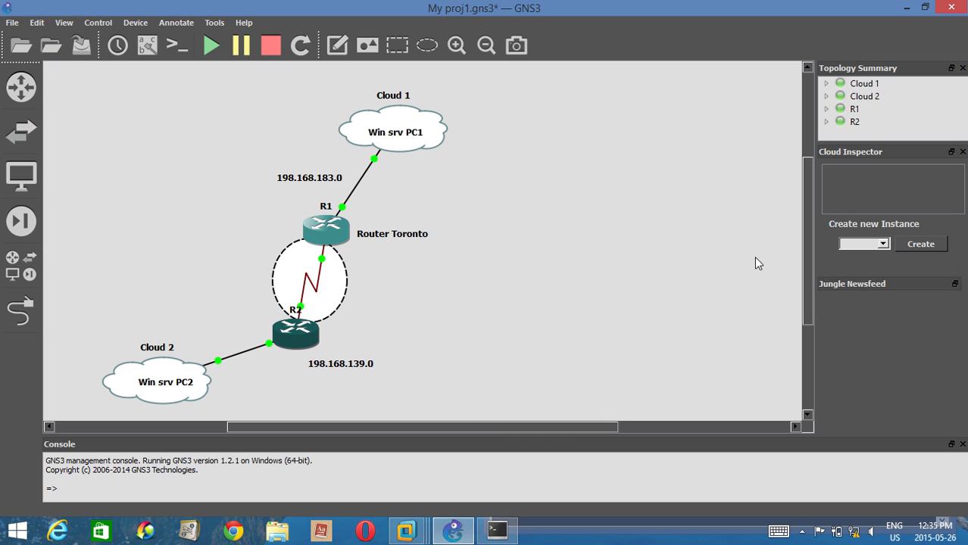
left_click(485, 534)
left_click(392, 340)
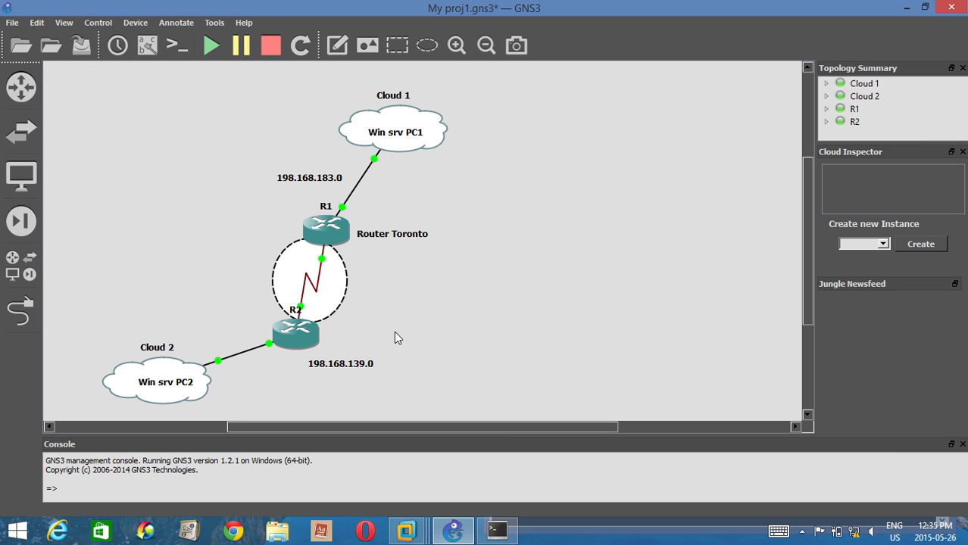
mouse_move(329, 239)
left_click(497, 531)
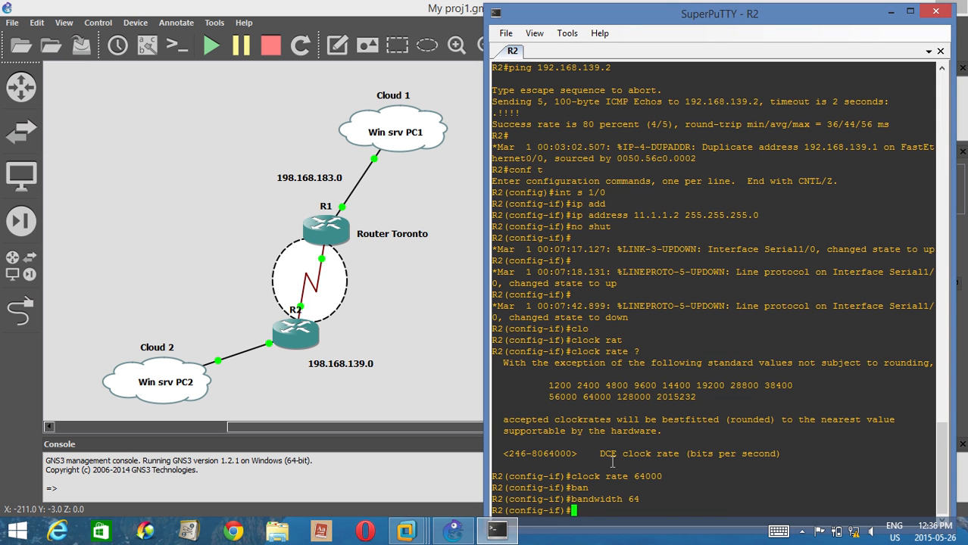
right_click(333, 237)
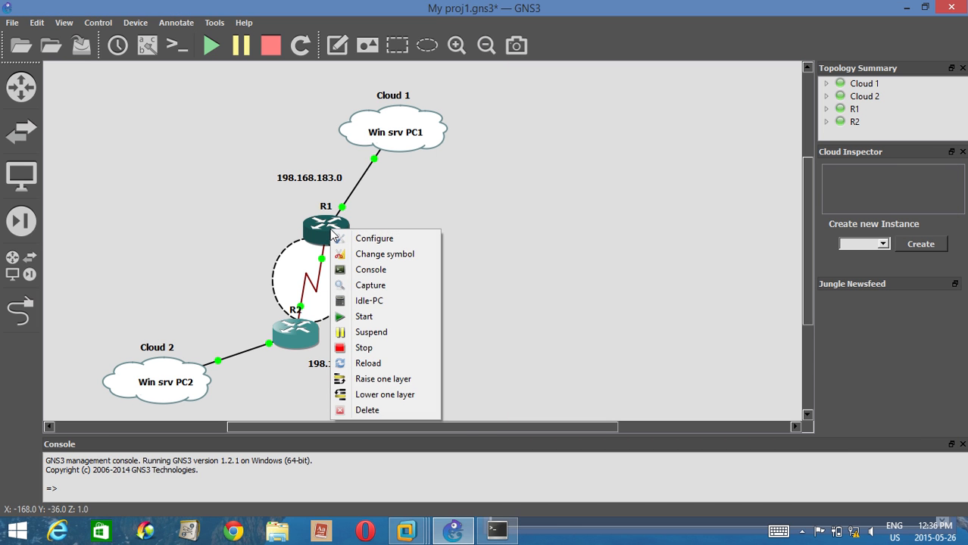
left_click(497, 532)
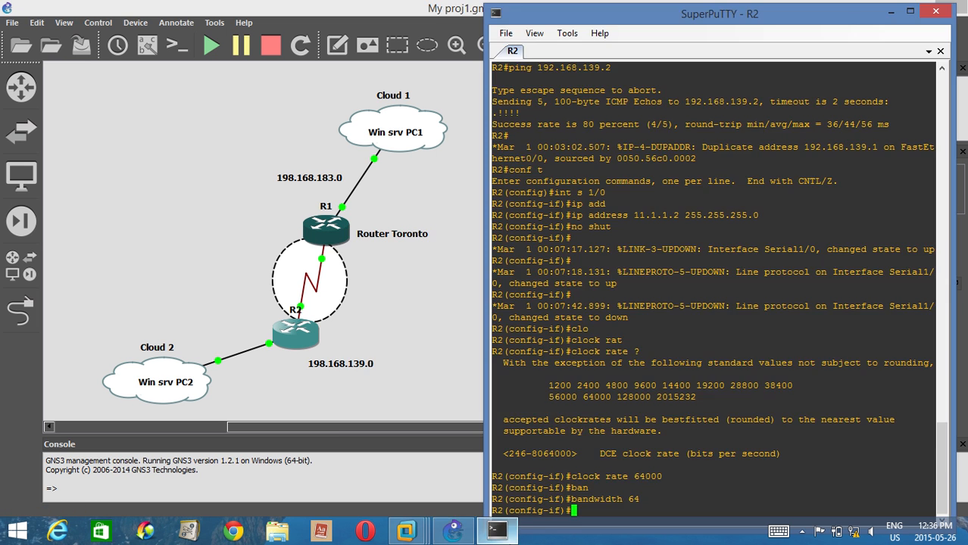
right_click(323, 232)
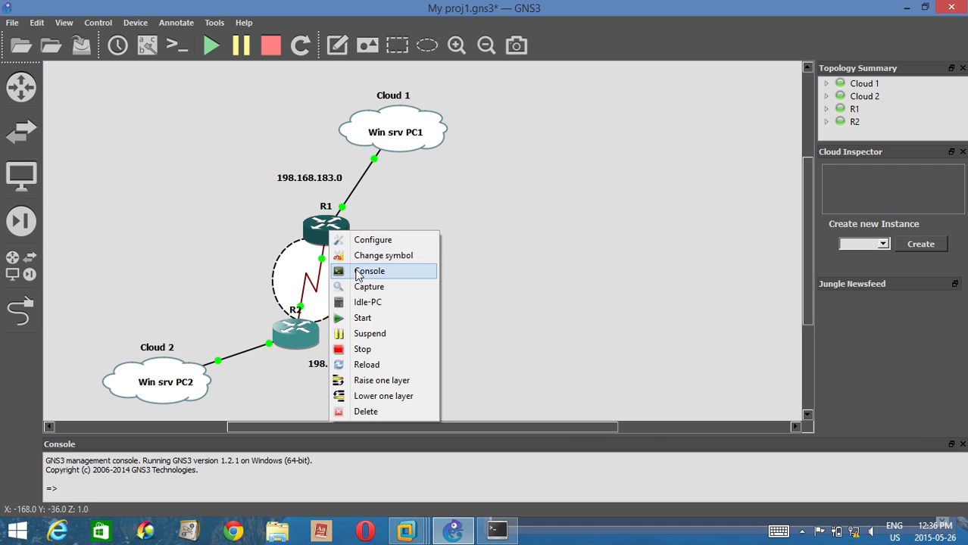
left_click(530, 363)
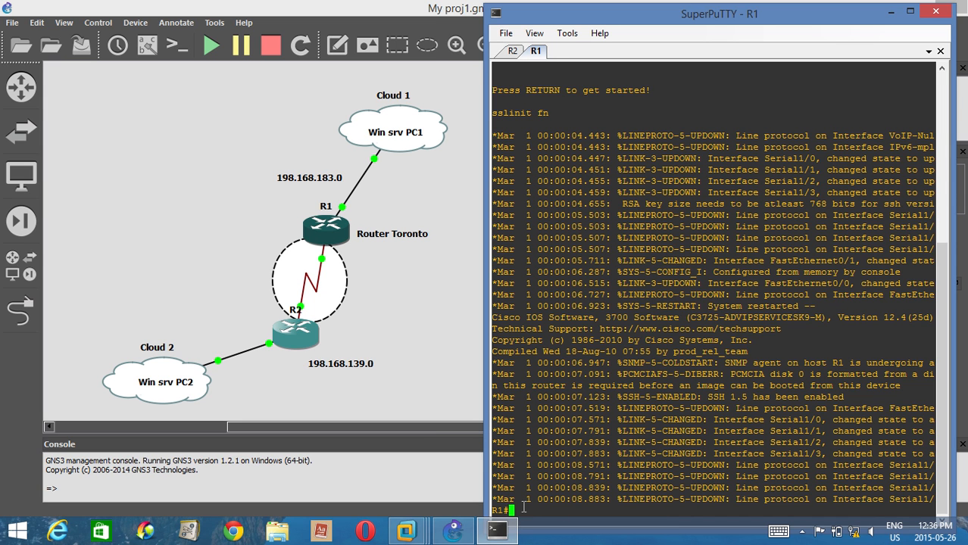
Enter global configuration mode on R1 and select interface s1/0 for configuration
type("conf t")
key("Return")
type("int s1/0")
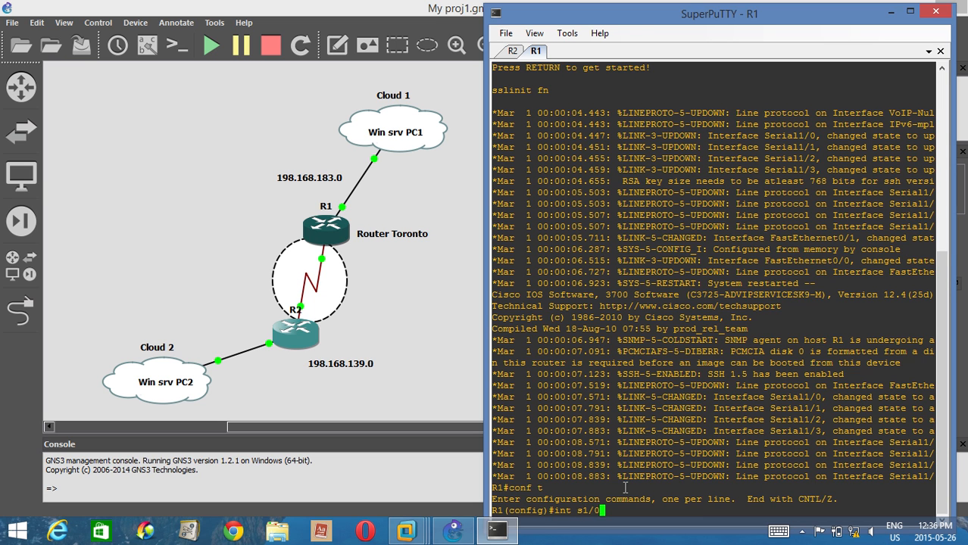
key("Return")
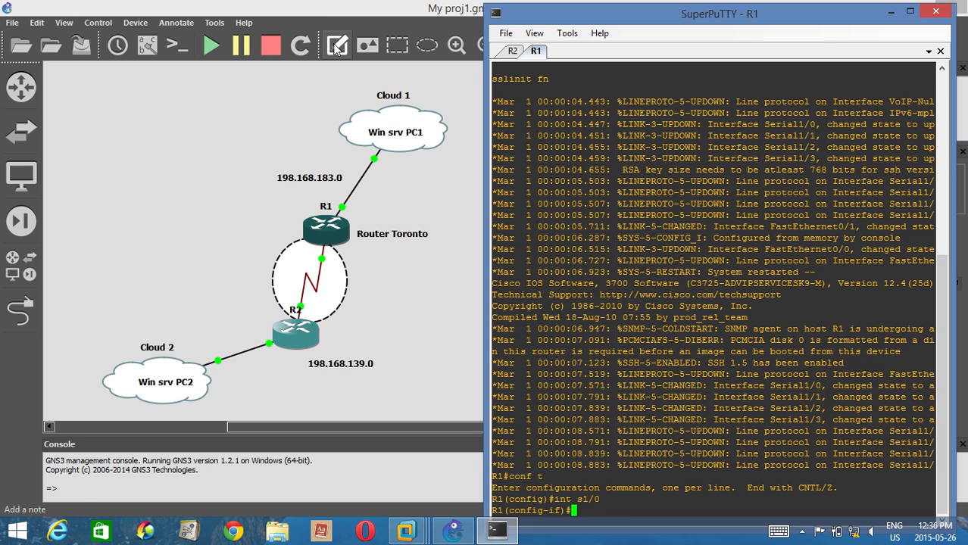
Show the interface labels in the GNS3 topology and move the 198.168.139.0 note above the link between Cloud 2 and R2
left_click(148, 46)
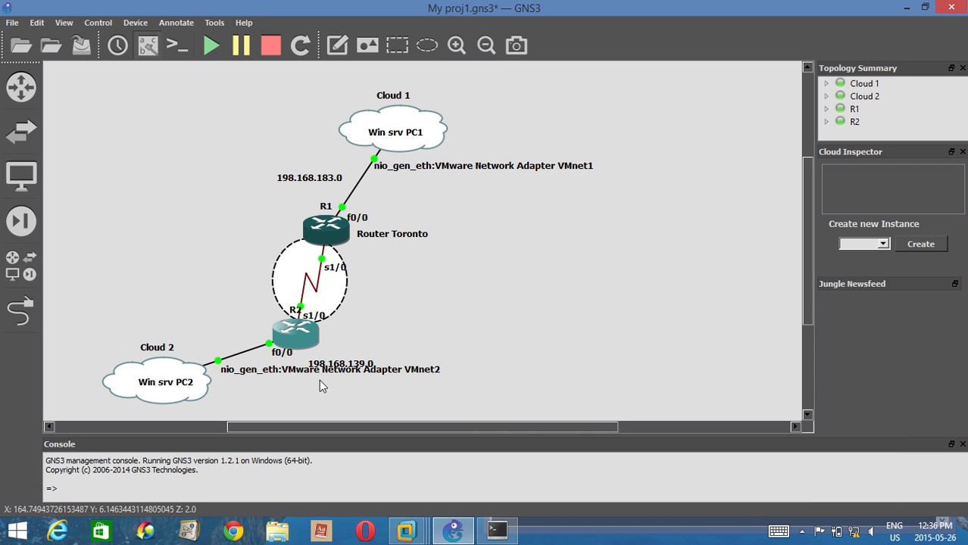
left_click_drag(318, 368, 196, 344)
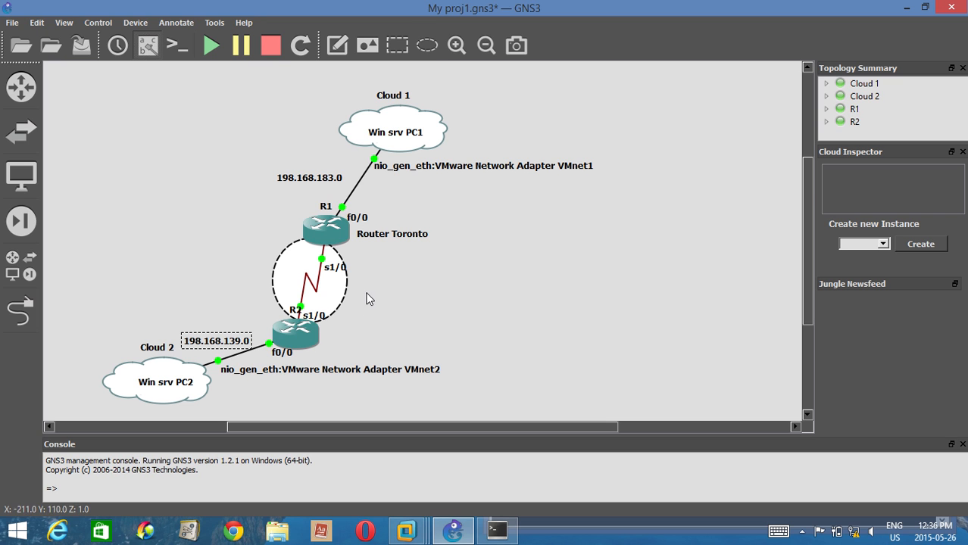
Add the note 11.1.1.0/24 beside the serial link between R1 and R2
left_click(337, 45)
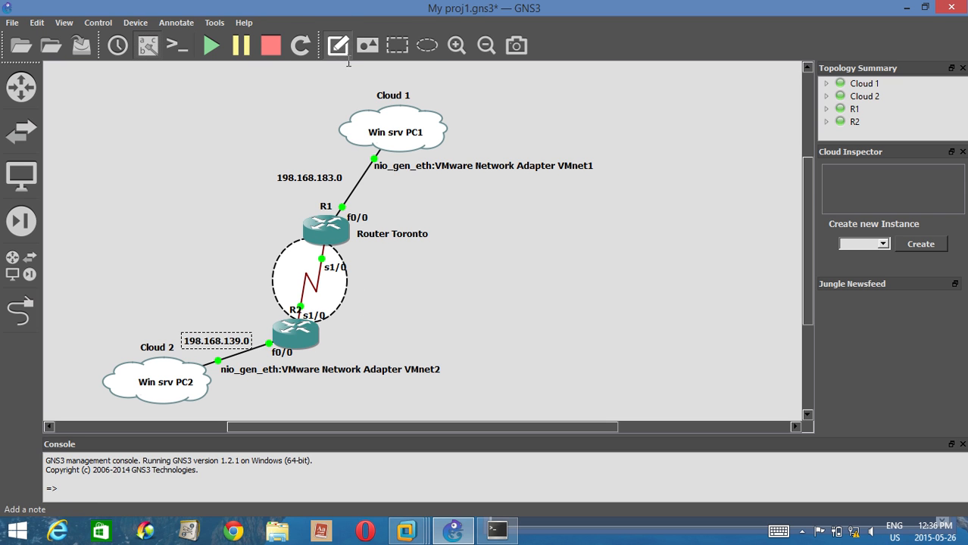
left_click(372, 283)
type("11.1.1.0")
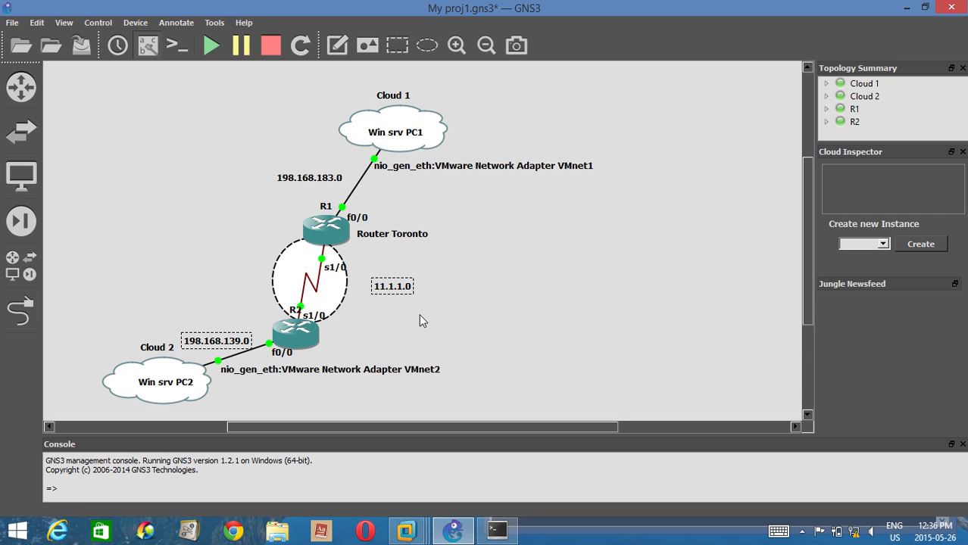
type("/24")
Nudge the 198.168.139.0 note clear of its link, shift Cloud 2 slightly down, and save the project
mouse_move(241, 342)
left_mouse_down()
mouse_move(235, 337)
mouse_move(242, 343)
left_mouse_up()
left_click(376, 340)
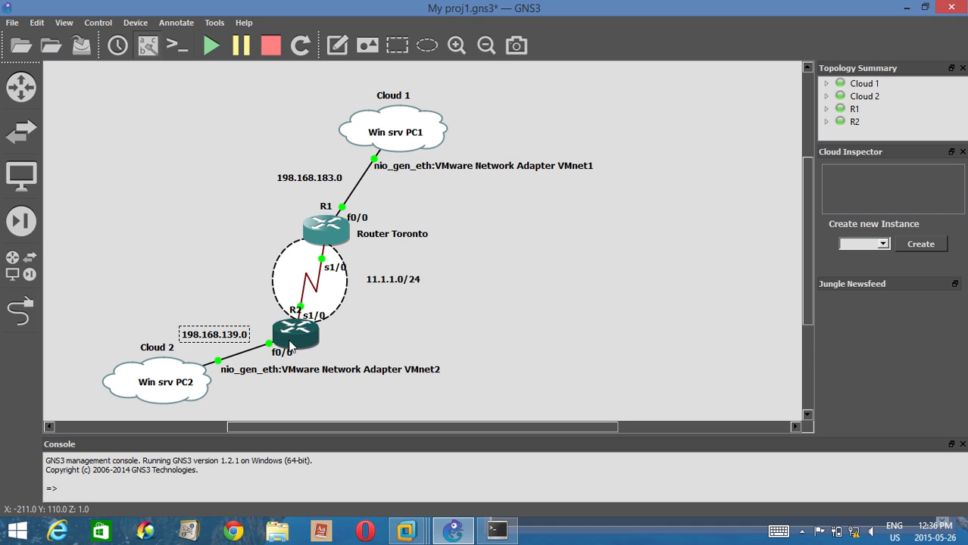
mouse_move(167, 383)
left_mouse_down()
mouse_move(161, 402)
mouse_move(168, 391)
left_mouse_up()
left_click(434, 339)
left_click(15, 23)
left_click(31, 69)
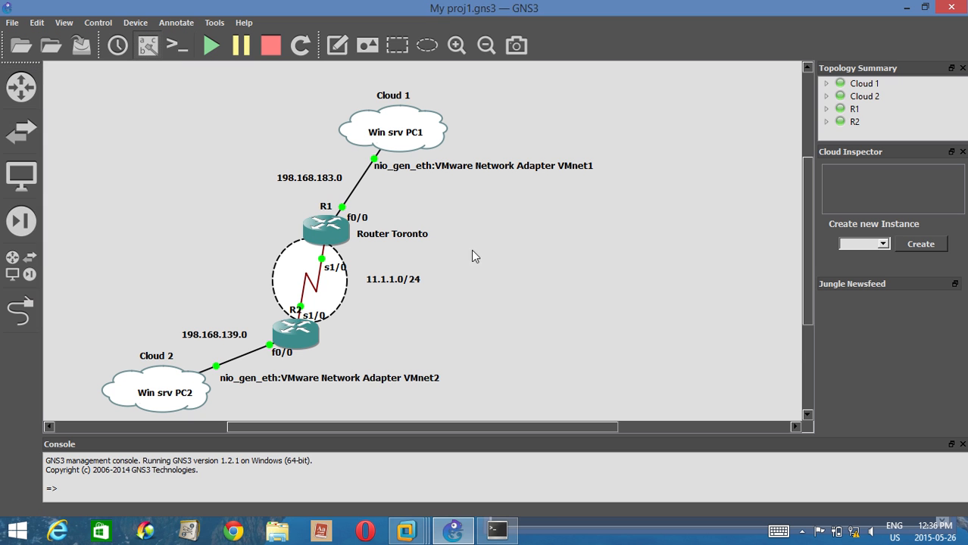
In R1's console, assign 11.1.1.1 with subnet mask 255.255.255.0 to Serial 1/0 and enable the interface with no shut
left_click(504, 536)
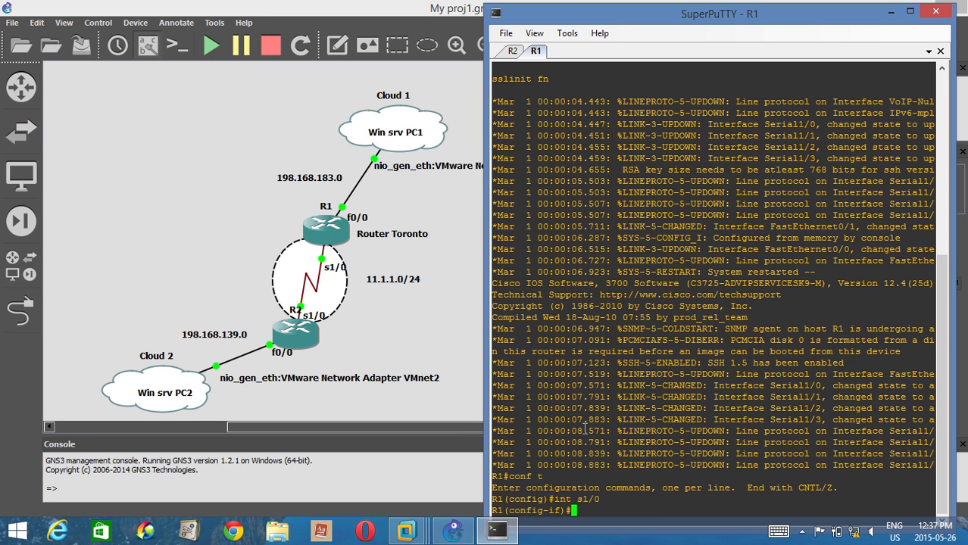
type("ip add")
key("Tab")
type("192.1")
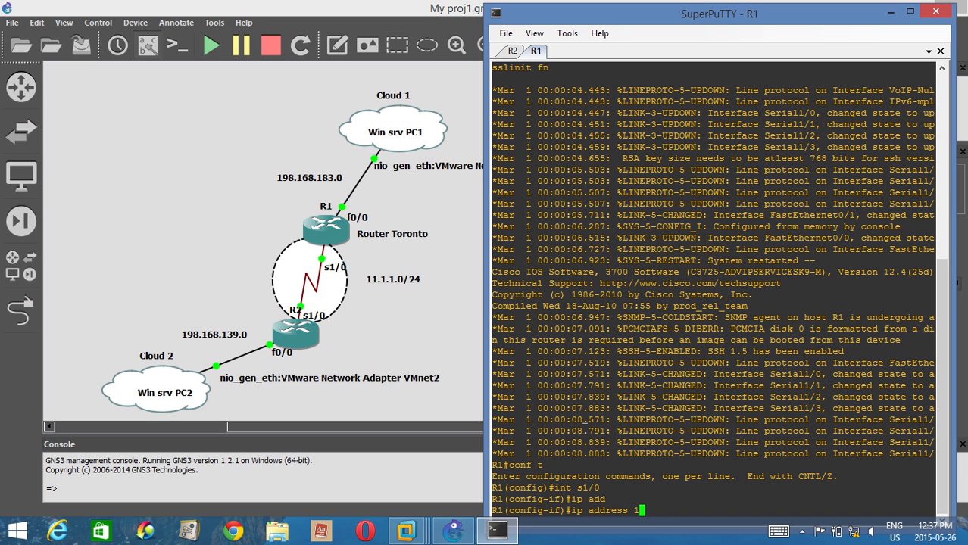
key("BackSpace")
key("BackSpace")
key("BackSpace")
key("BackSpace")
key("BackSpace")
type("11.1.1.1 255.255.255.0")
key("Return")
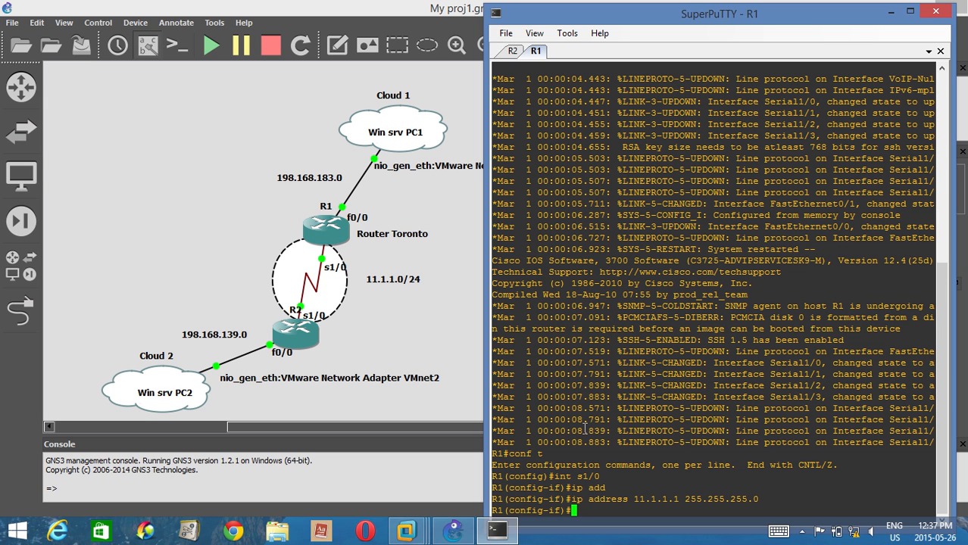
type("no shut")
key("Return")
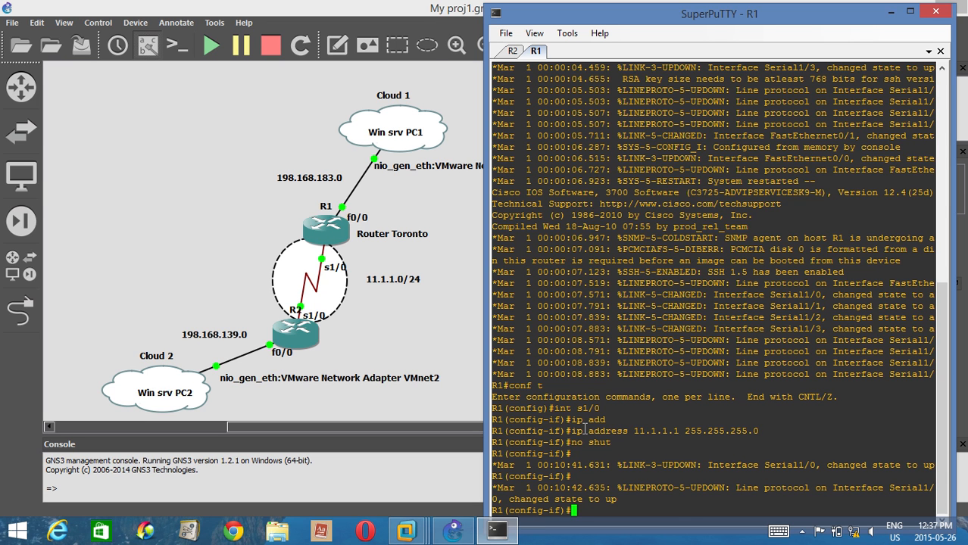
Ping both ends of the serial link, 11.1.1.1 and 11.1.1.2, from R1's interface configuration mode
type("ping")
key("BackSpace")
key("BackSpace")
key("BackSpace")
key("BackSpace")
type("do ping 11.1.1.1")
key("Return")
key("Up")
key("BackSpace")
type("2")
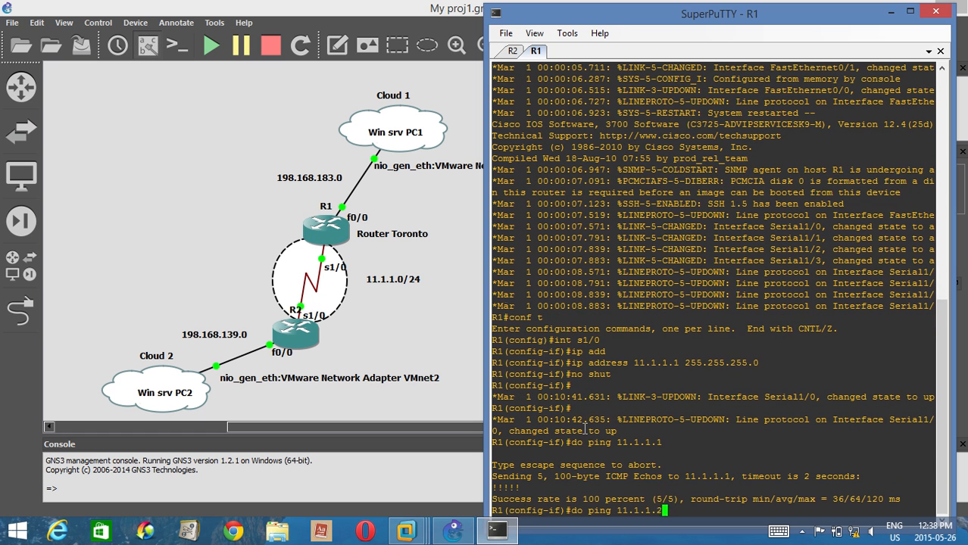
key("Return")
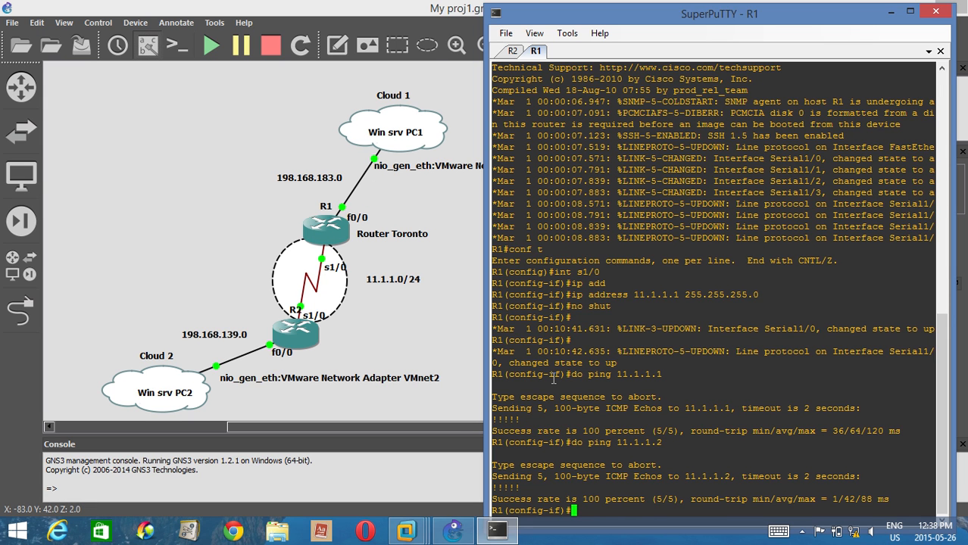
Ping 192.168.183.1 from R1
key("Up")
key("BackSpace")
key("BackSpace")
key("BackSpace")
key("BackSpace")
key("BackSpace")
key("BackSpace")
key("BackSpace")
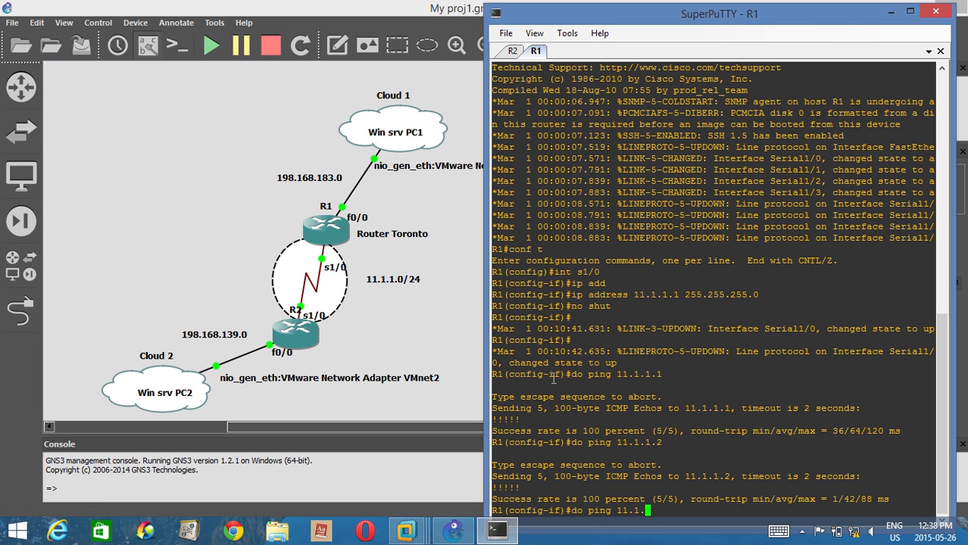
type("9")
type(".168.183.1")
key("Return")
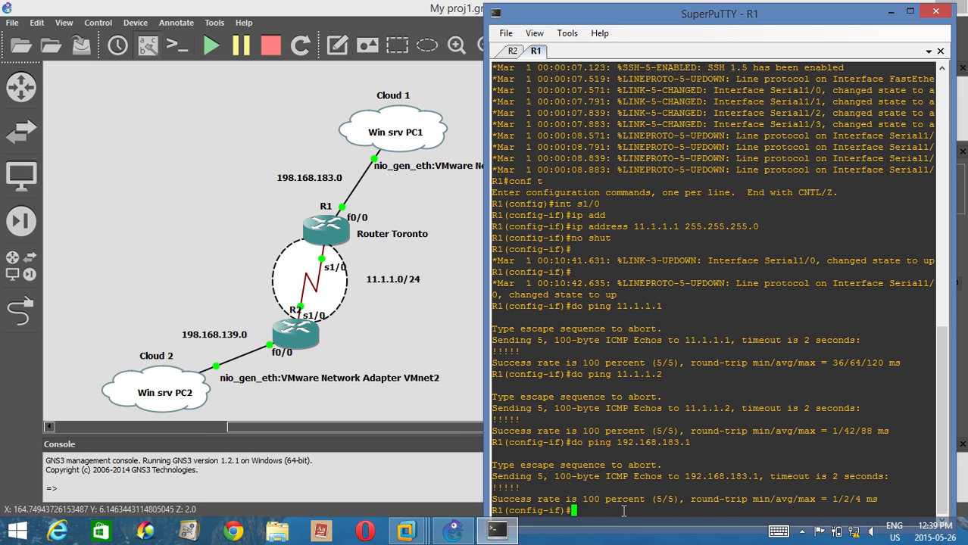
Display R1's IP routing table and examine its connected routes and the connected, RIP and OSPF codes
type("d")
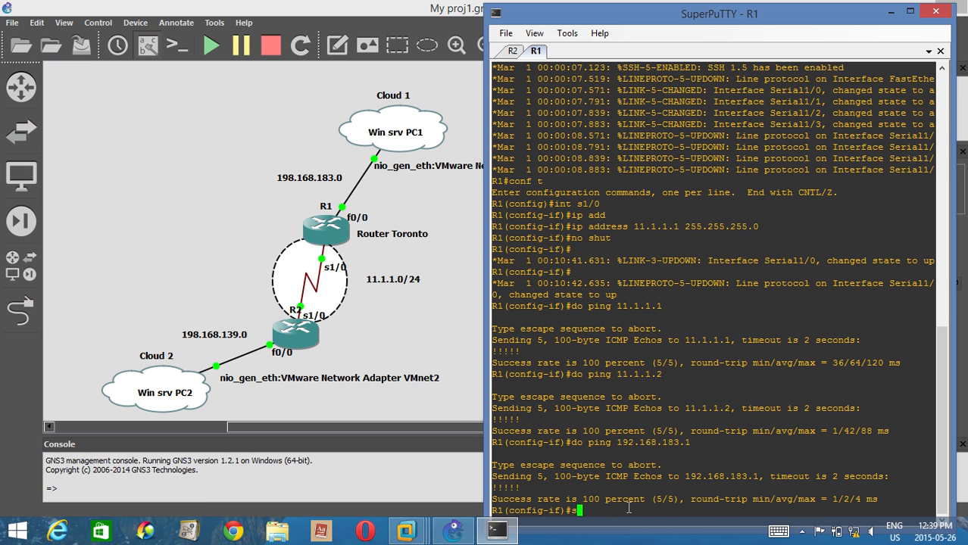
type("o sh ip route")
key("Return")
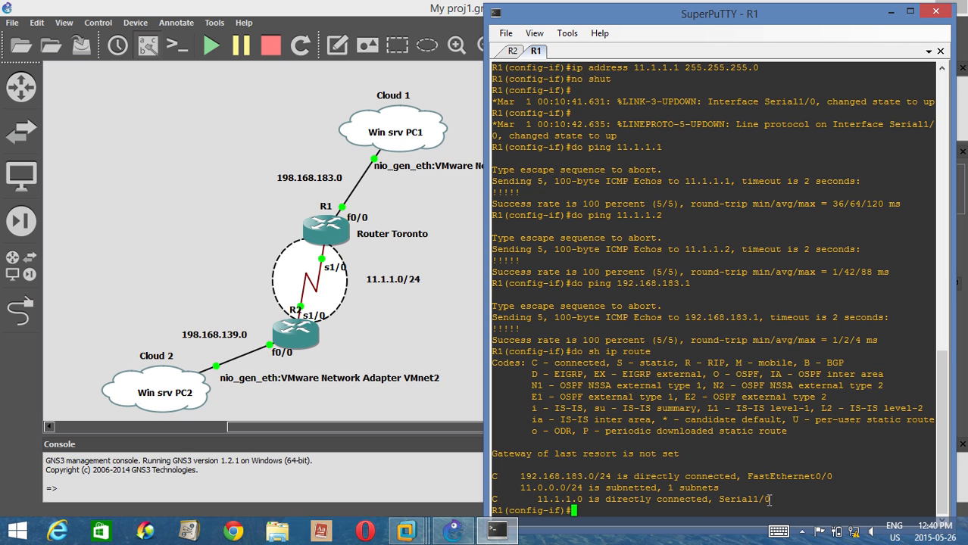
left_click_drag(496, 499, 491, 479)
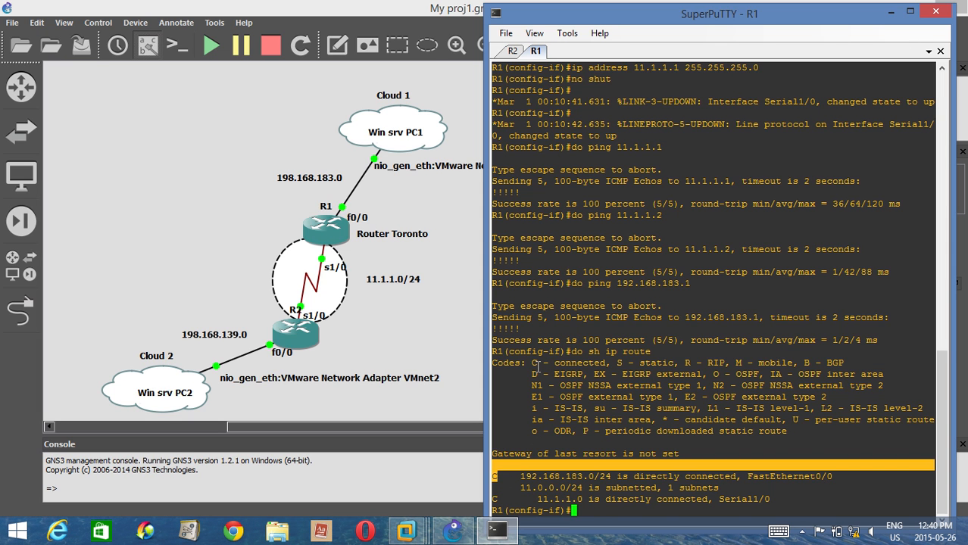
left_click(530, 367)
left_click_drag(530, 367, 606, 364)
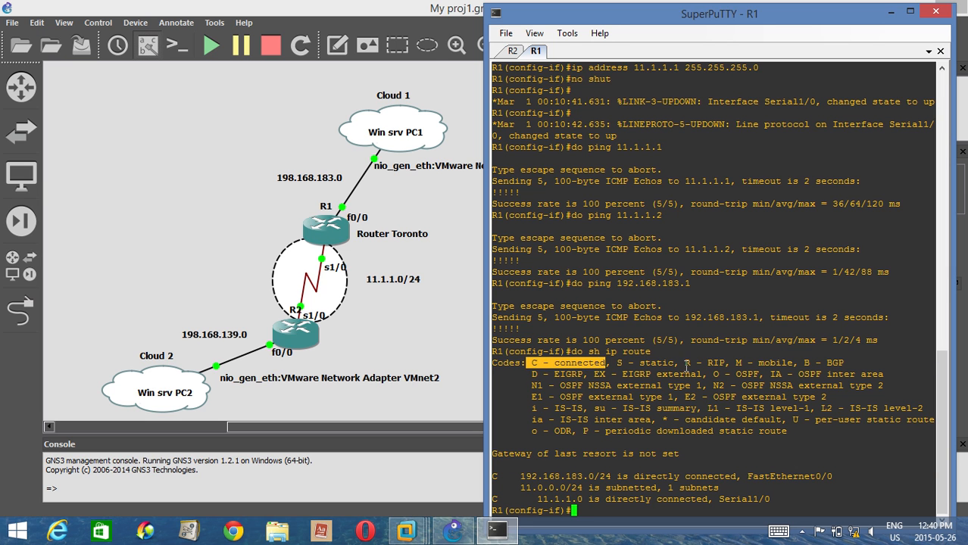
left_click_drag(684, 363, 726, 364)
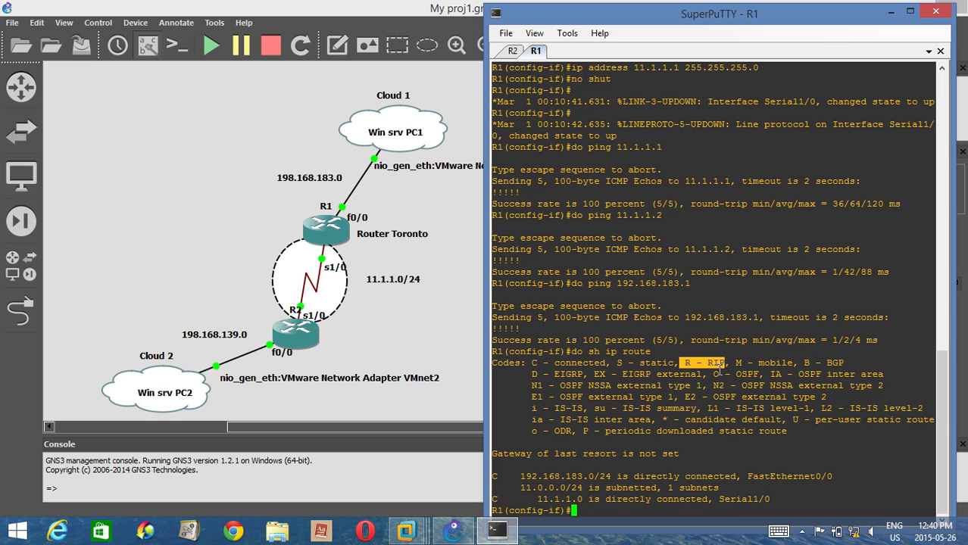
left_click_drag(713, 374, 758, 374)
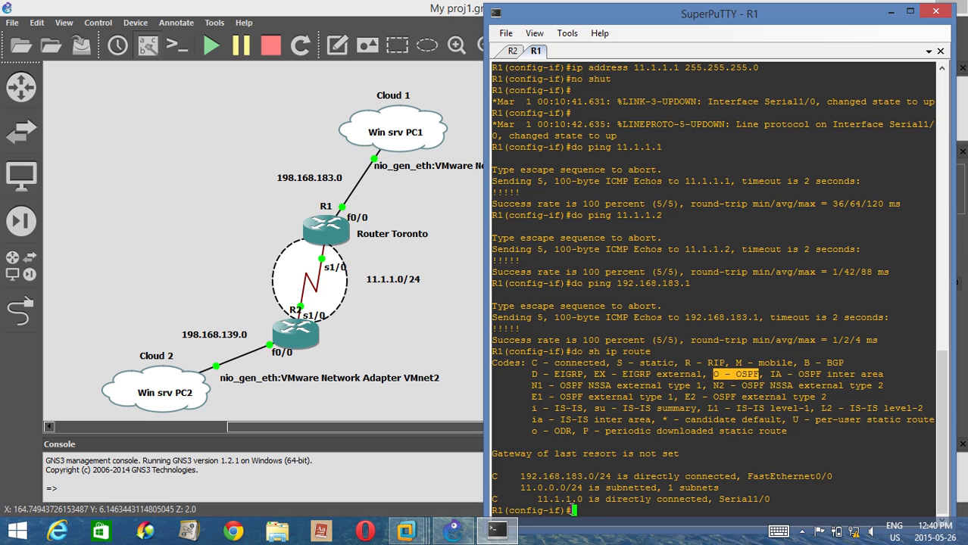
left_click(607, 510)
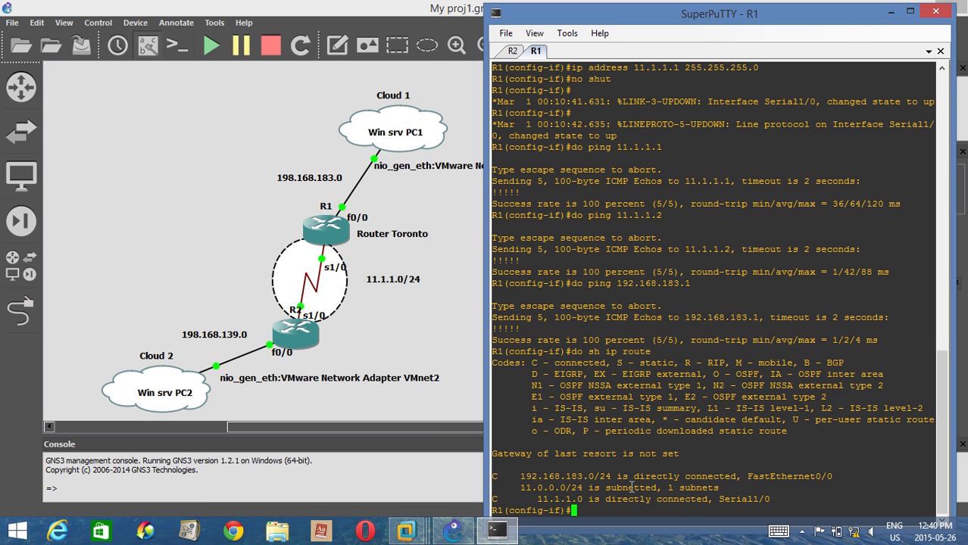
Leave R1's interface configuration and start OSPF routing with process ID 100
type("exit")
key("Return")
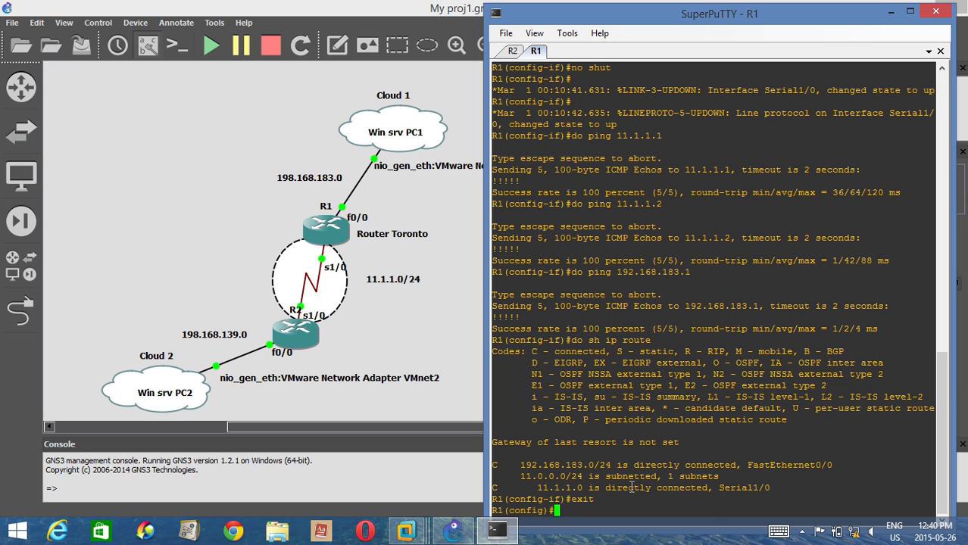
type("router ospf 100")
key("Return")
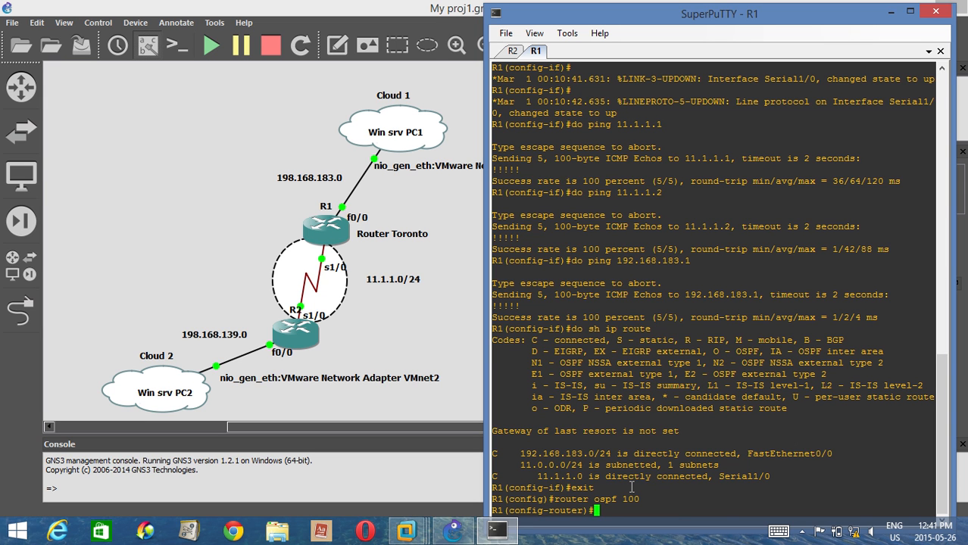
Add network 192.168.139.0 with wildcard mask 0.0.0.255 in area 0 to R1's OSPF process
type("net")
key("Tab")
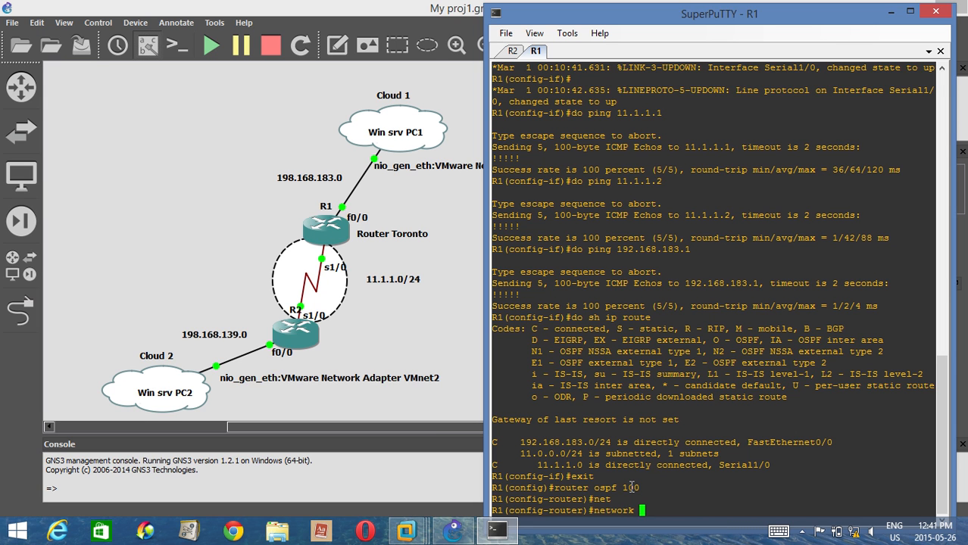
type("198.")
type("1")
type("6")
key("BackSpace")
key("BackSpace")
key("BackSpace")
key("BackSpace")
type("2.168.139.0")
type("0.0.0.255 are")
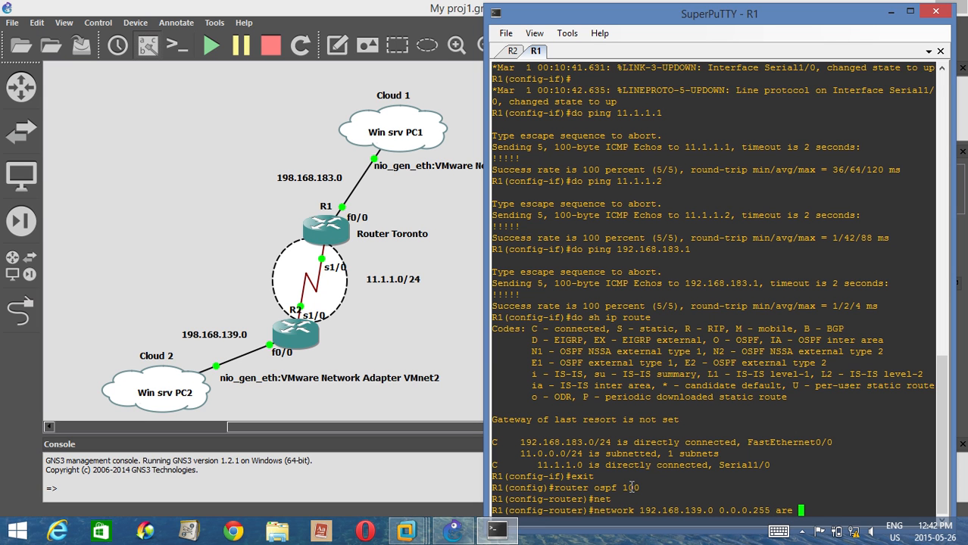
key("BackSpace")
key("BackSpace")
key("BackSpace")
type("rea 0")
key("Return")
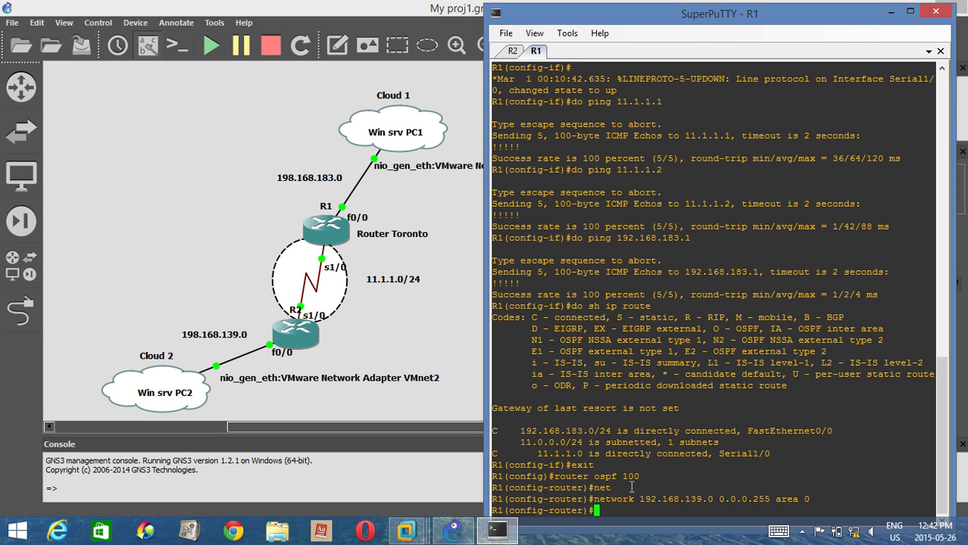
Leave R1's configuration mode and copy the running configuration to the startup configuration under the default filename
key("ctrl+z")
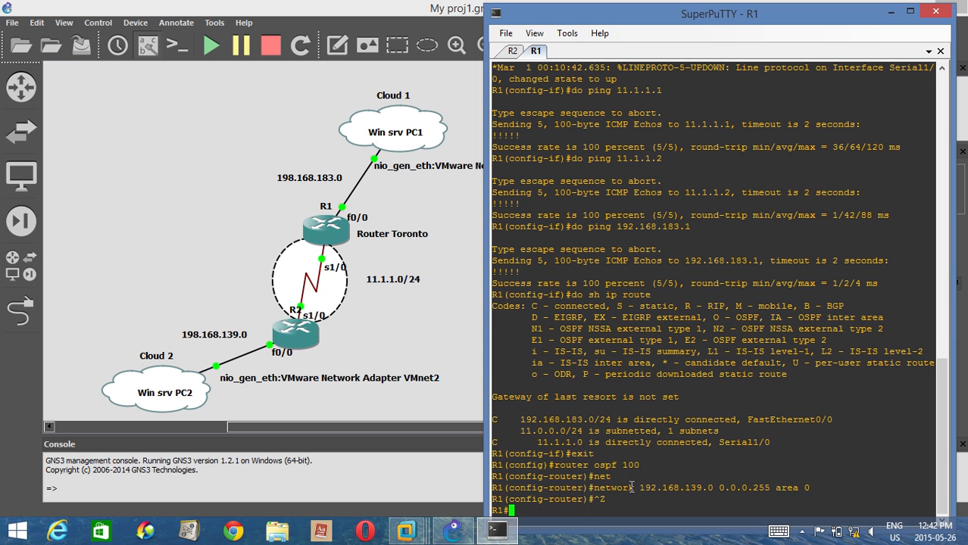
type("co")
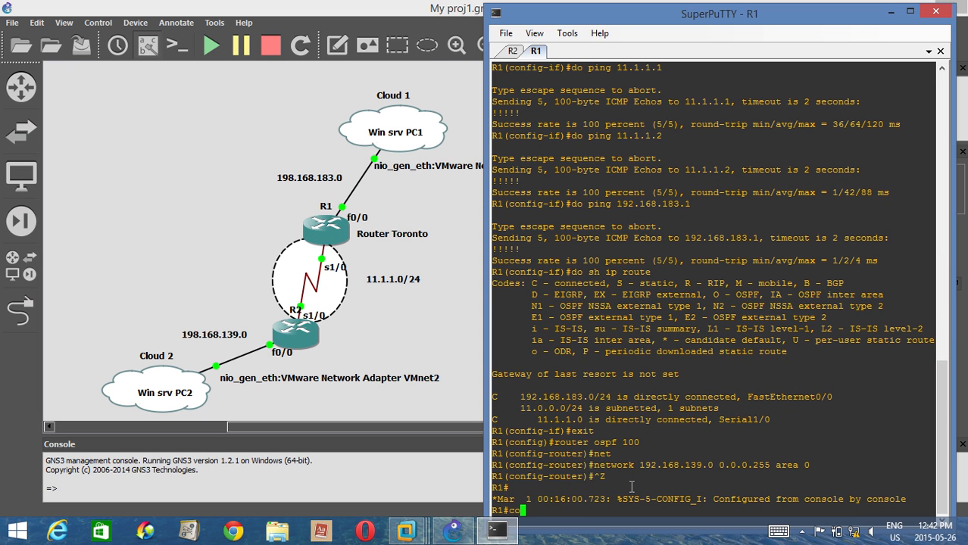
type("py run start")
key("Return")
key("Return")
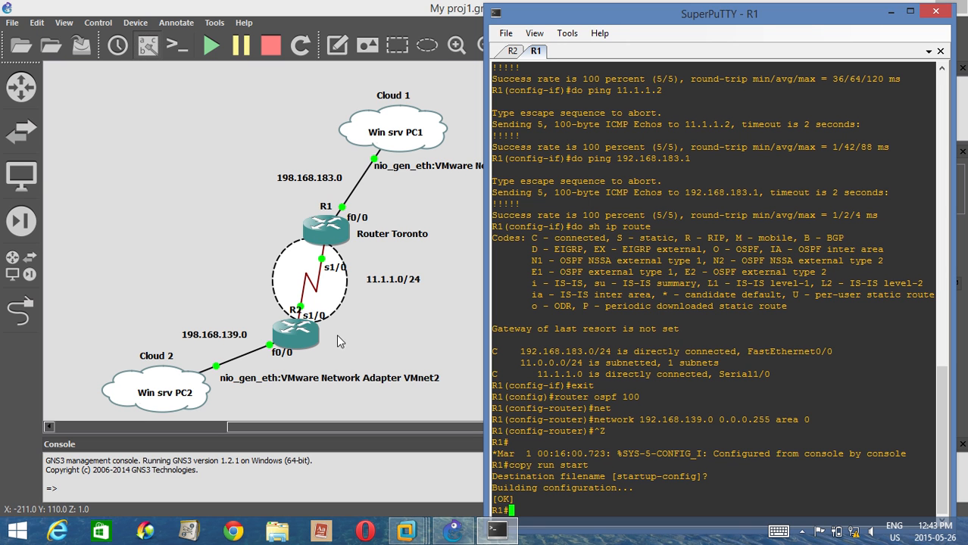
Switch to R2's console, leave its interface configuration and start OSPF routing with process ID 100
left_click(512, 52)
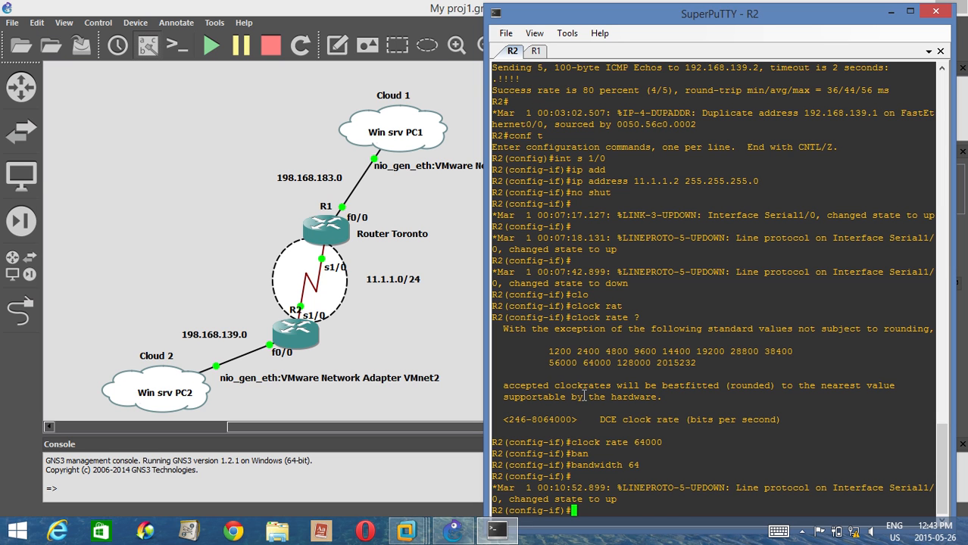
type("exit")
key("Return")
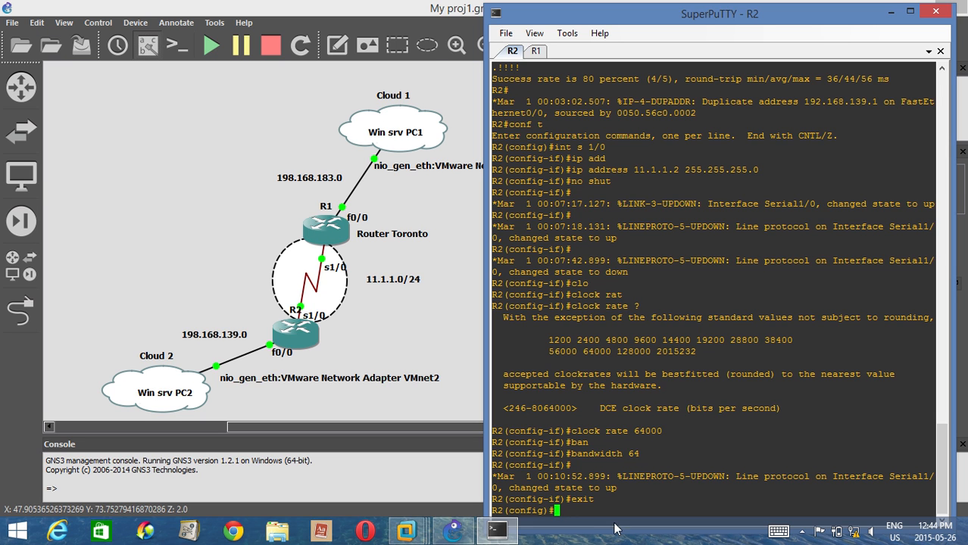
type("router ospf 100")
key("Return")
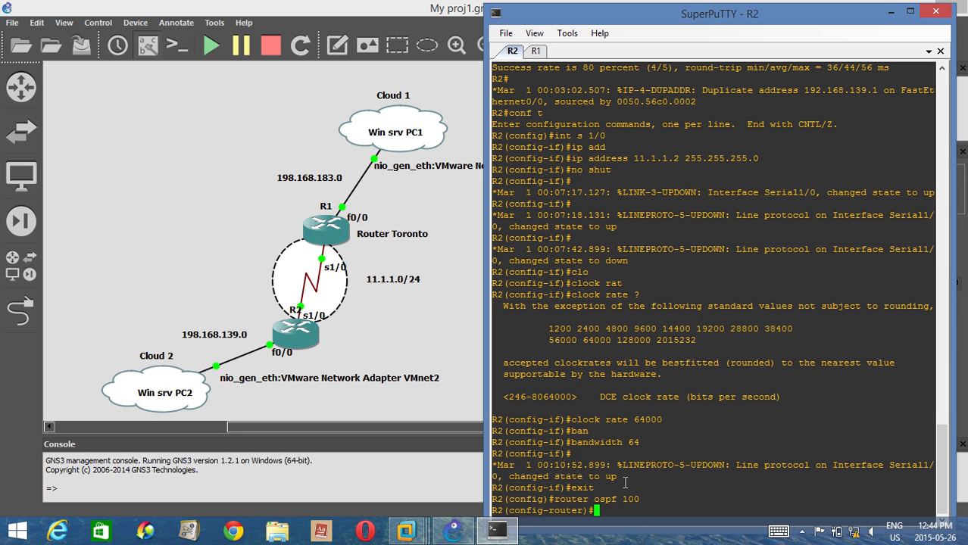
Add network 192.168.183.0 with wildcard mask 0.0.0.255 in area 0 to R2's OSPF process
type("net")
key("Tab")
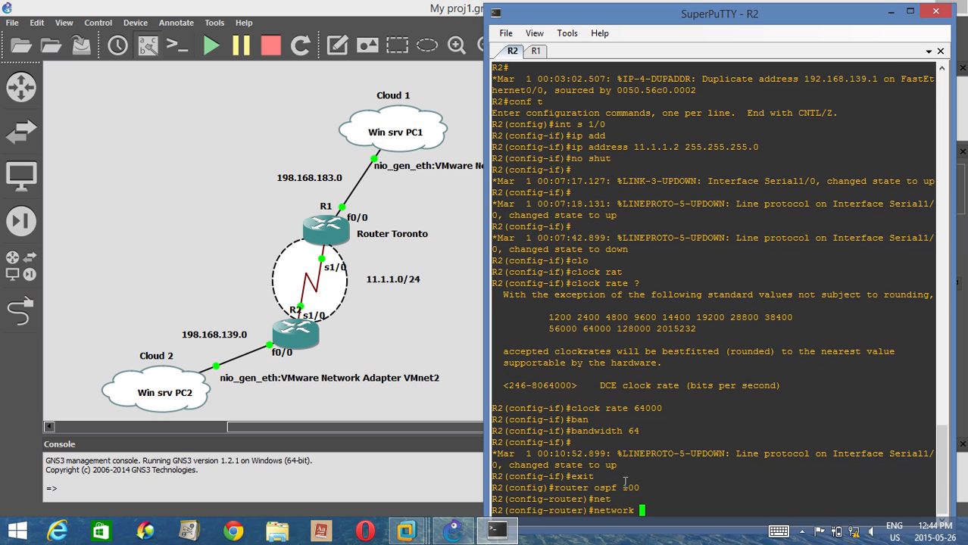
type("192.168.1")
key("alt+Tab")
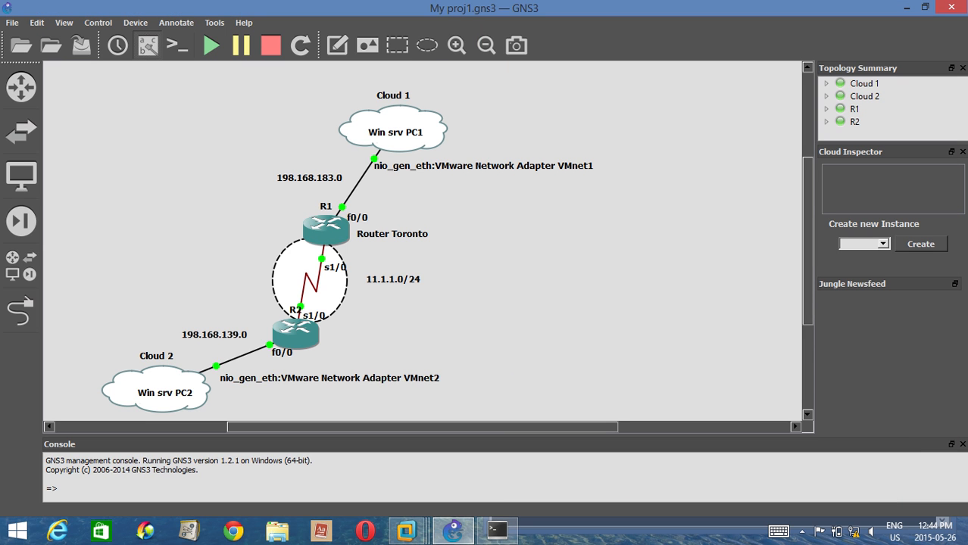
left_click(487, 537)
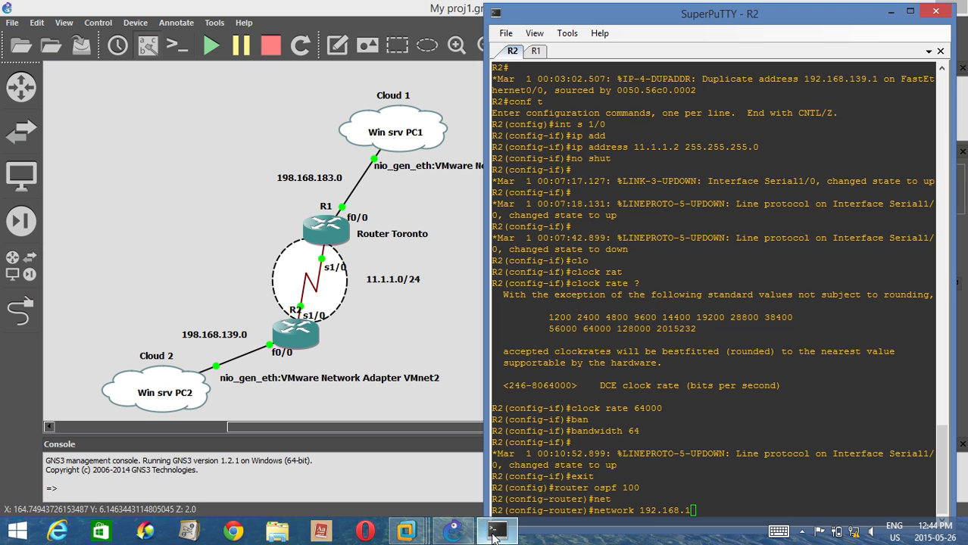
type("3.0 0.0")
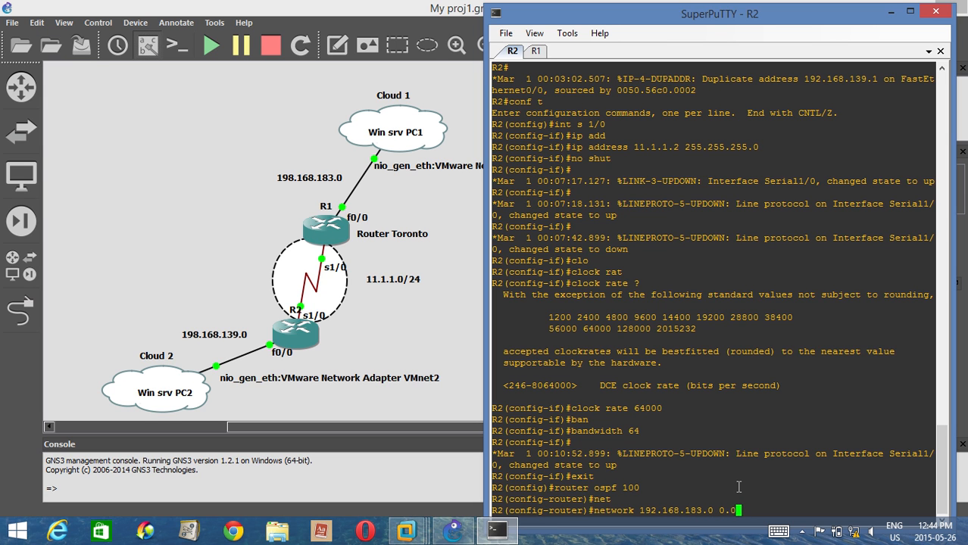
type(".0.255 area 0")
key("Return")
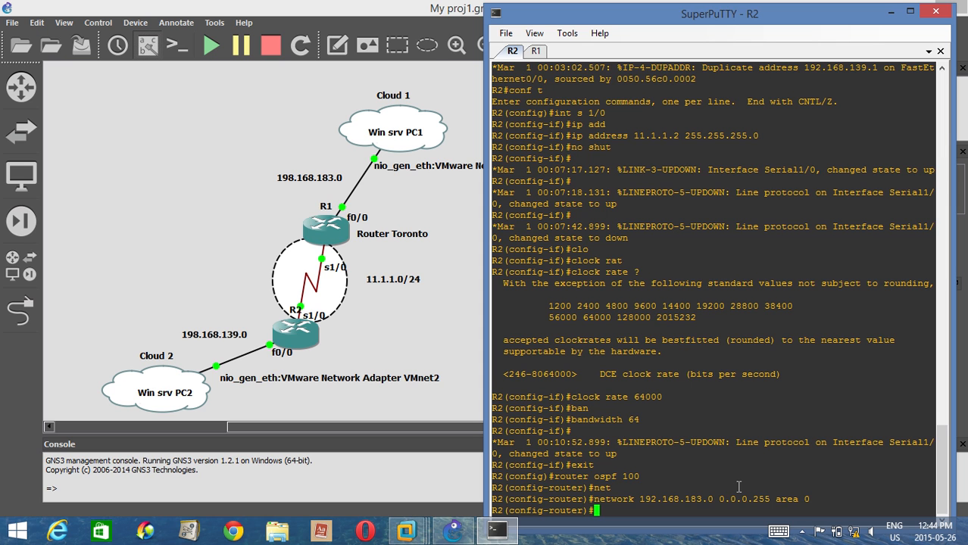
Leave R2's configuration mode and display its IP routing table
key("ctrl+z")
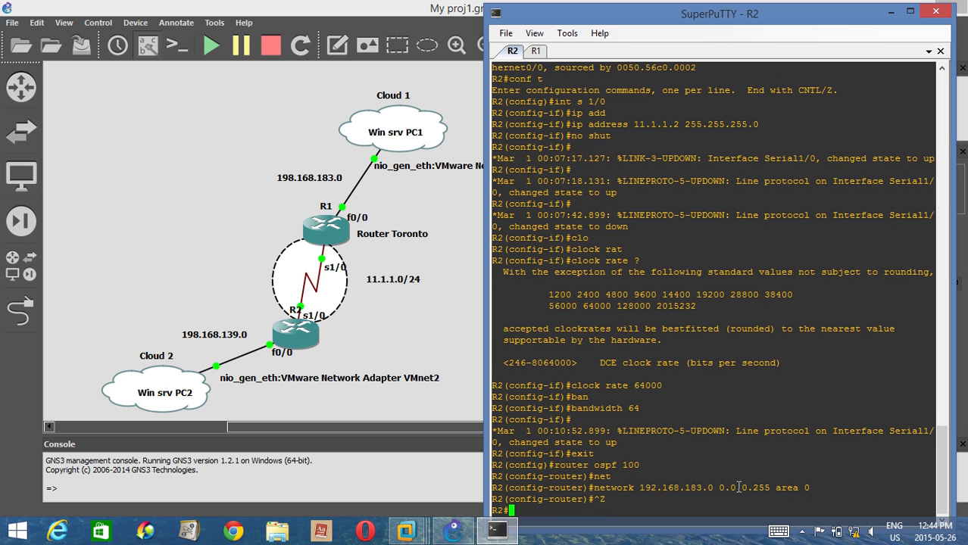
type("sh")
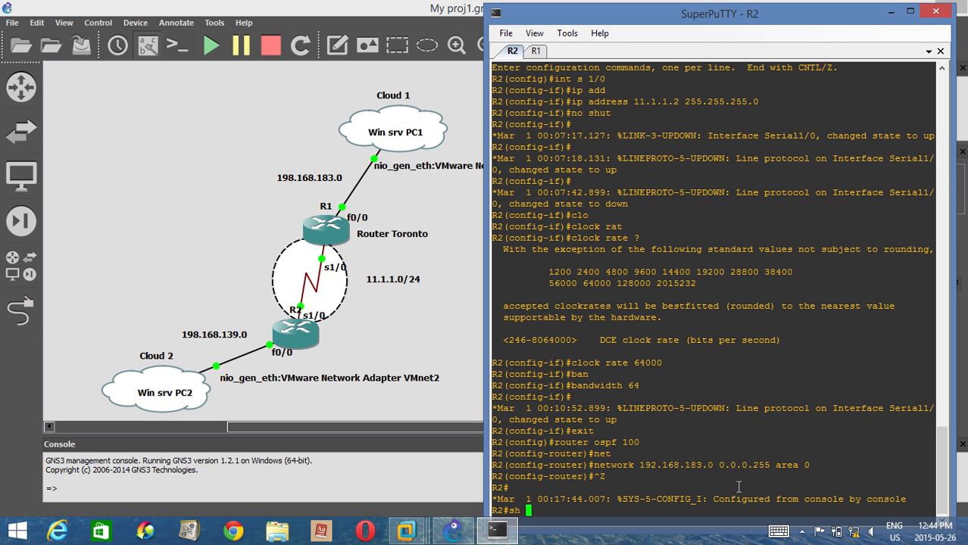
type(" ip route")
key("Return")
key("super+c")
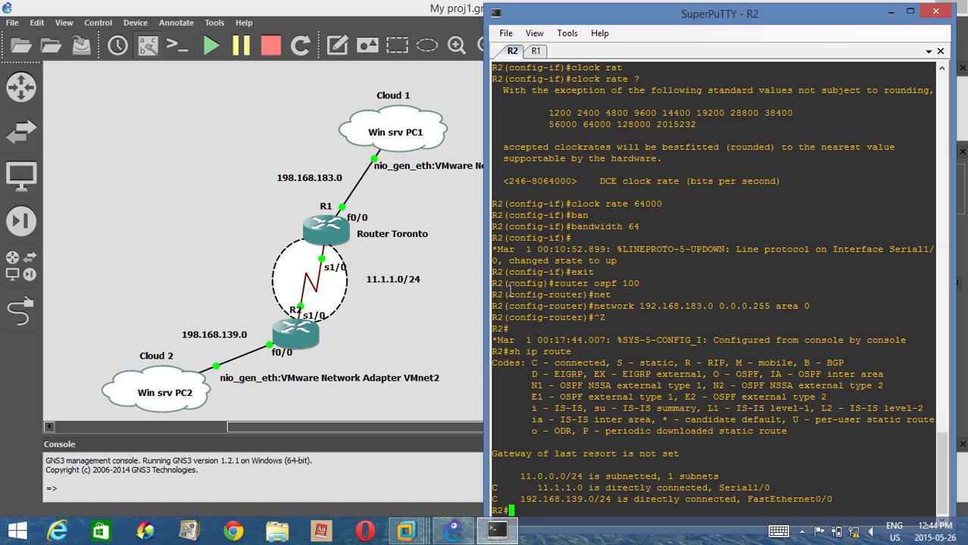
type("conf")
Switch to R1's console and display its IP routing table to check for OSPF routes
left_click(535, 50)
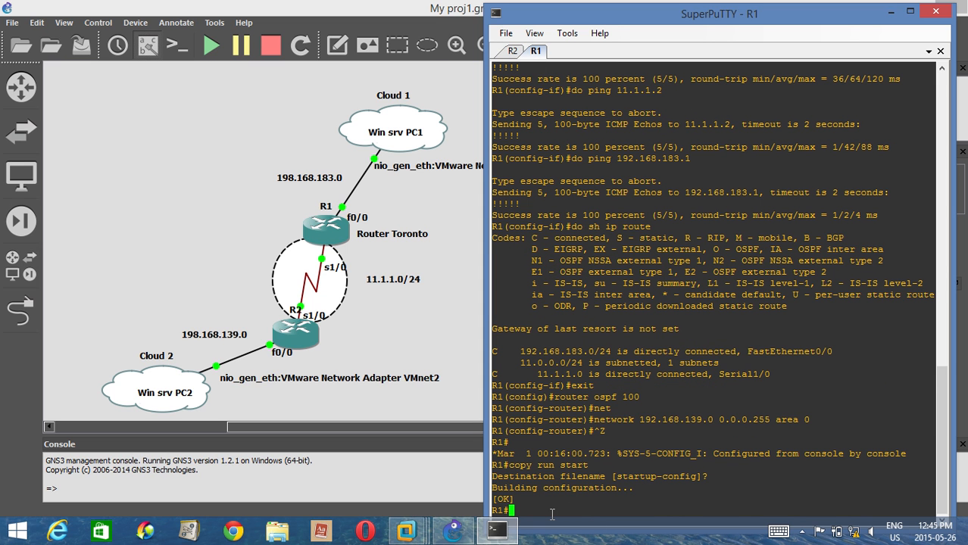
type("sh ip route")
key("Return")
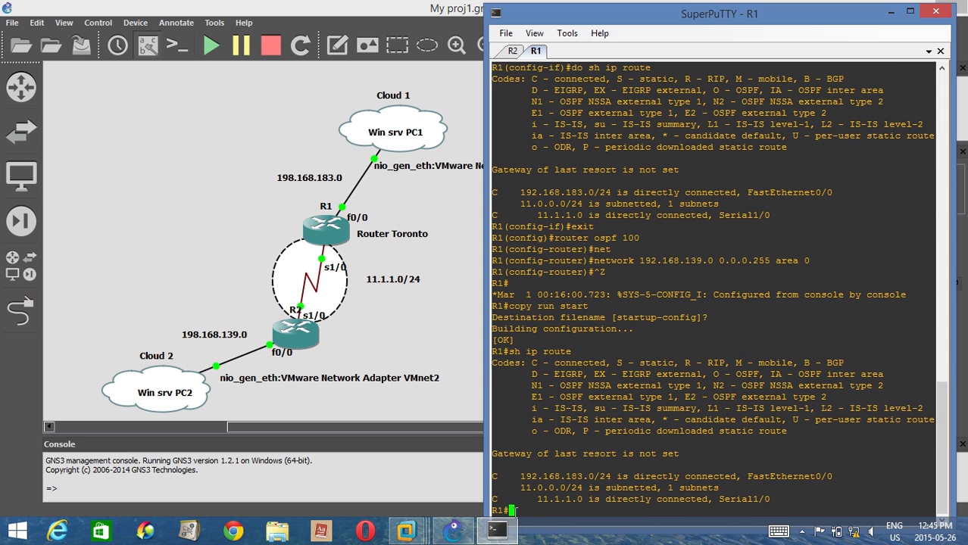
Reopen OSPF process 100 on R1 and add network 11.1.1.0 with wildcard mask 0.0.0.255 in area 0
type("conf t")
key("Return")
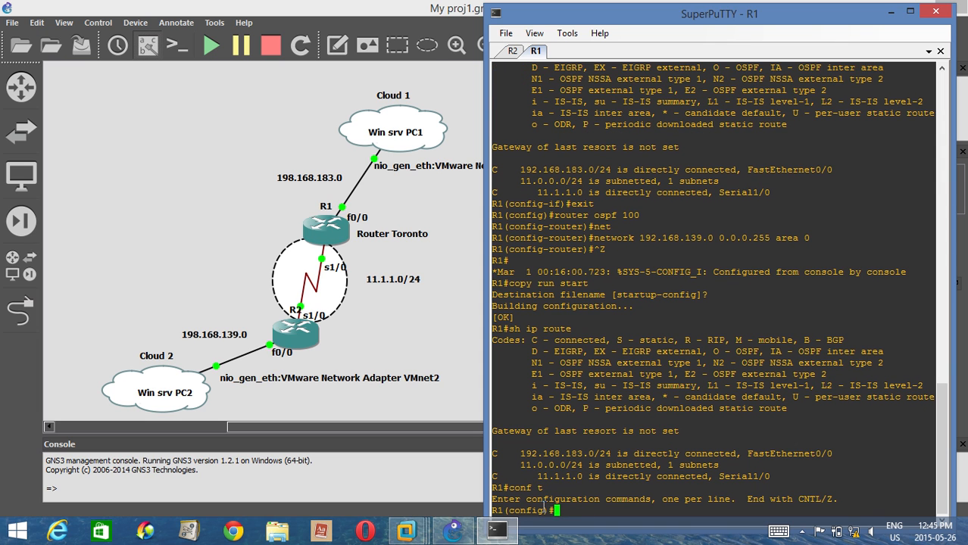
type("router ospf 100")
key("Return")
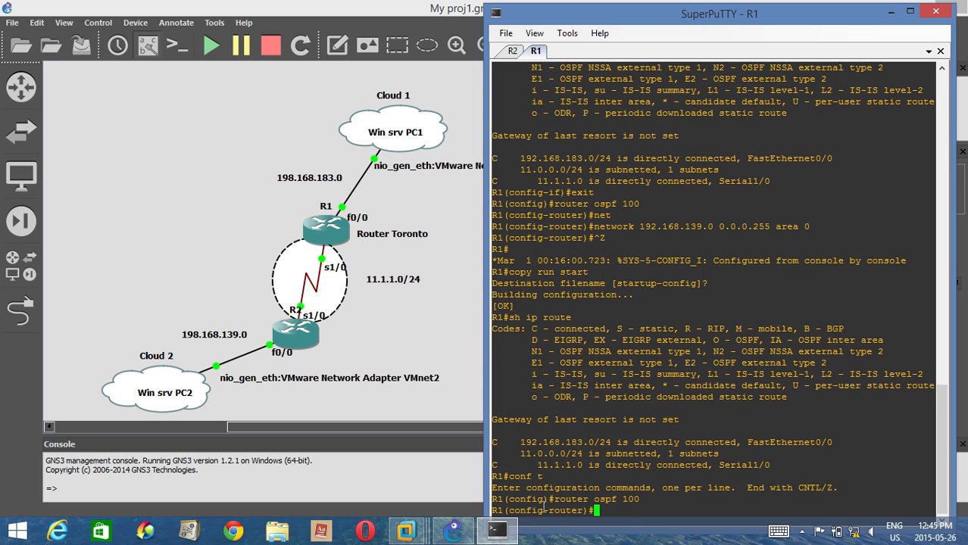
type("net")
key("Tab")
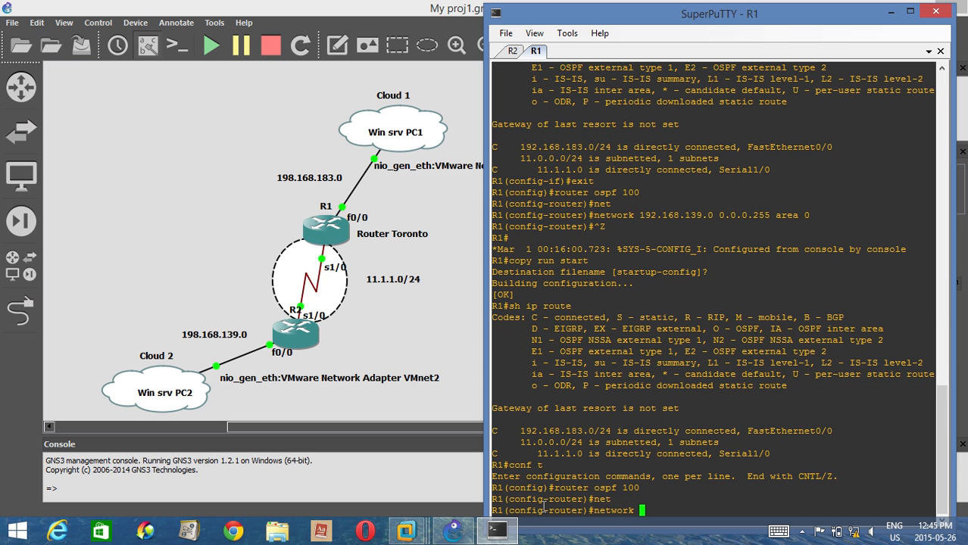
type("11.1.1.0 0.0.0.255 rea 0")
key("Return")
type("net")
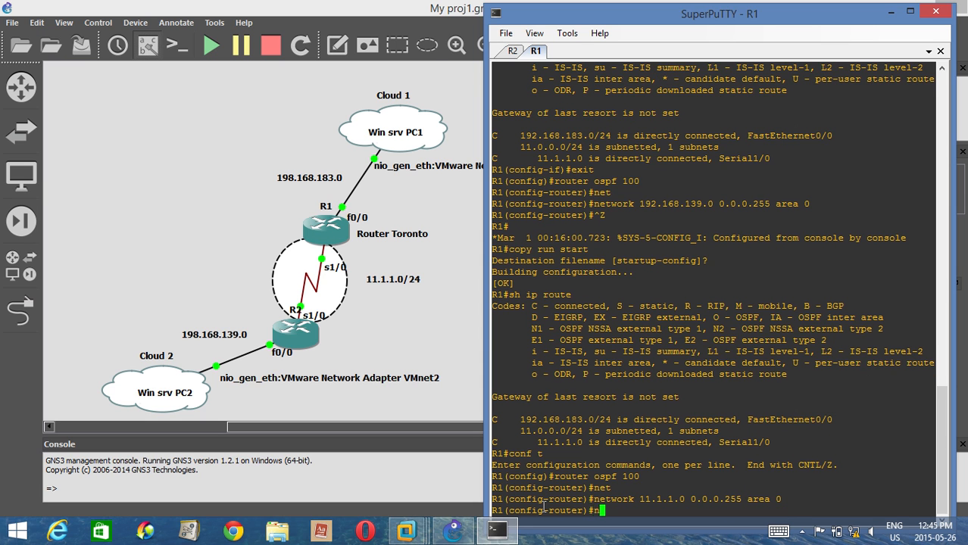
type("wor")
key("BackSpace")
key("BackSpace")
key("BackSpace")
key("BackSpace")
key("BackSpace")
key("BackSpace")
Reuse the previous network command on R1, changing its address to add 192.168.183.0 0.0.0.255 in area 0 to OSPF
key("Up")
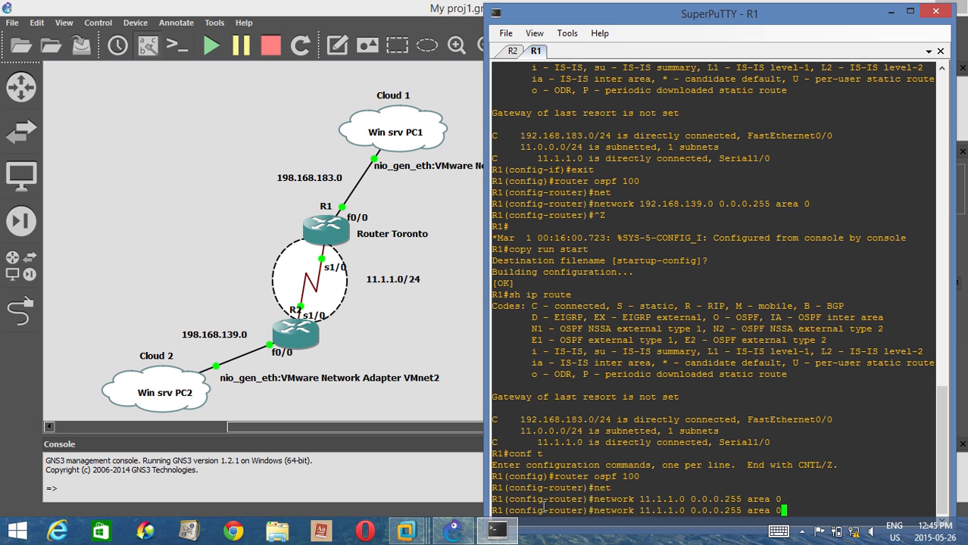
key("Left")
key("Left")
key("Left")
key("Left")
key("Left")
key("Left")
key("Left")
key("Left")
key("Left")
key("Left")
key("Left")
key("Left")
key("Left")
key("Left")
key("Left")
key("Left")
key("Left")
key("Left")
type("0")
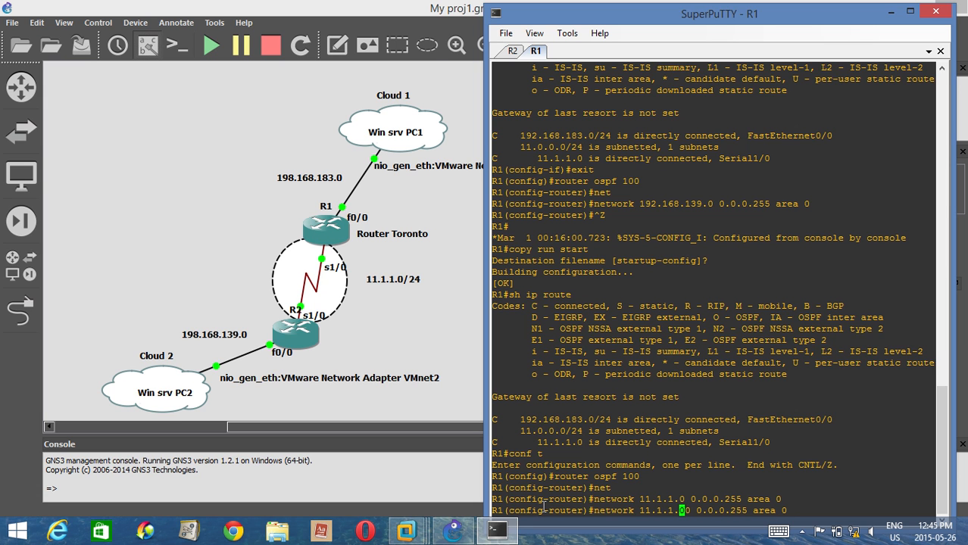
key("Right")
key("BackSpace")
key("BackSpace")
key("BackSpace")
key("BackSpace")
key("BackSpace")
key("BackSpace")
key("BackSpace")
key("BackSpace")
type("192.168")
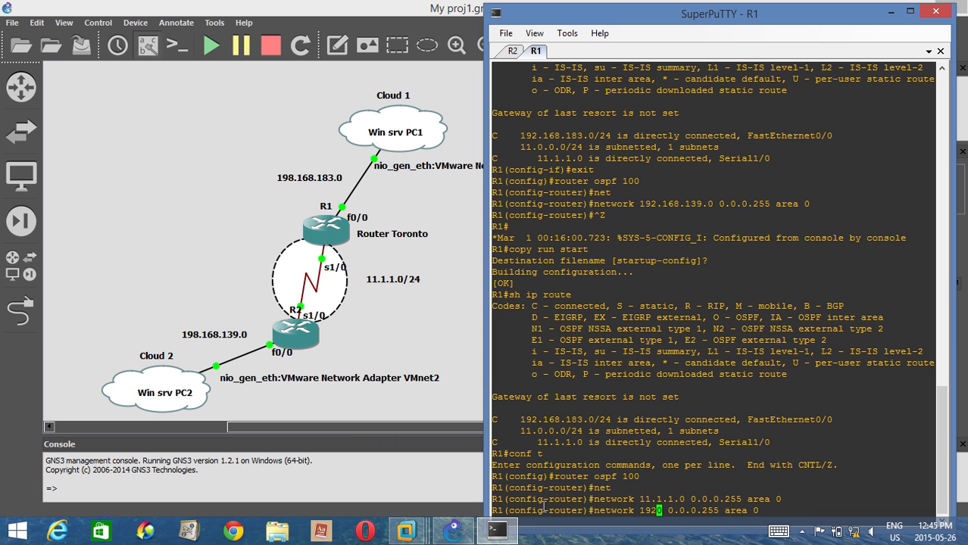
type(".")
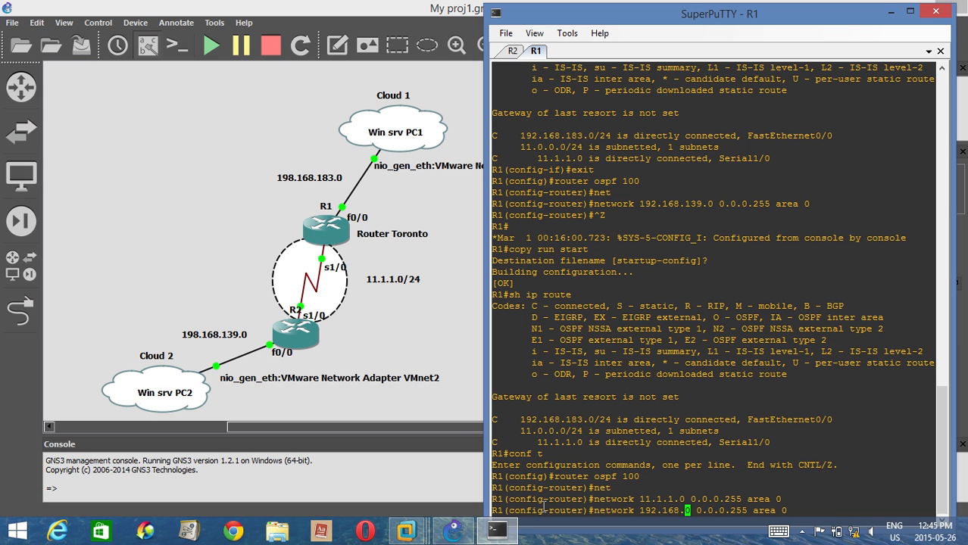
type("183.")
key("Return")
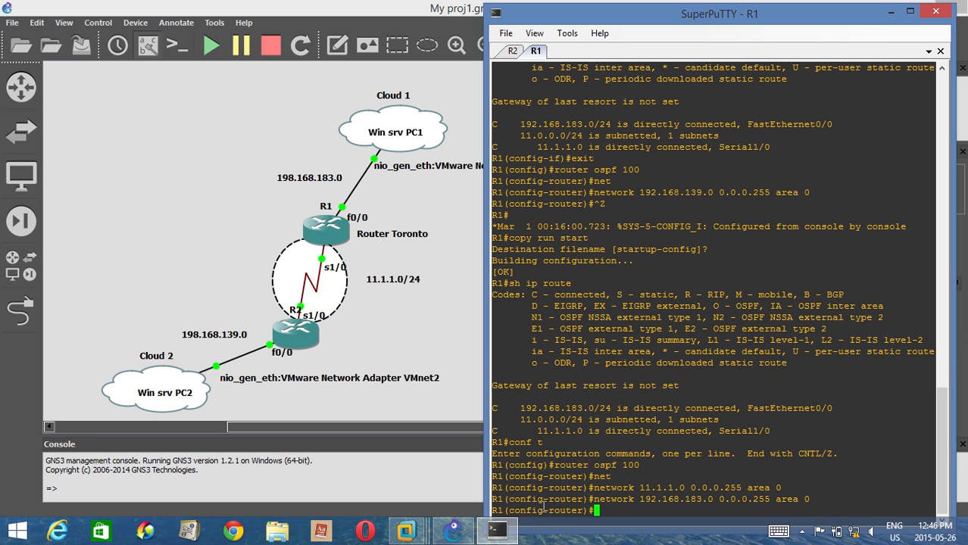
Return R1 to privileged mode and display its updated IP routing table
key("ctrl+z")
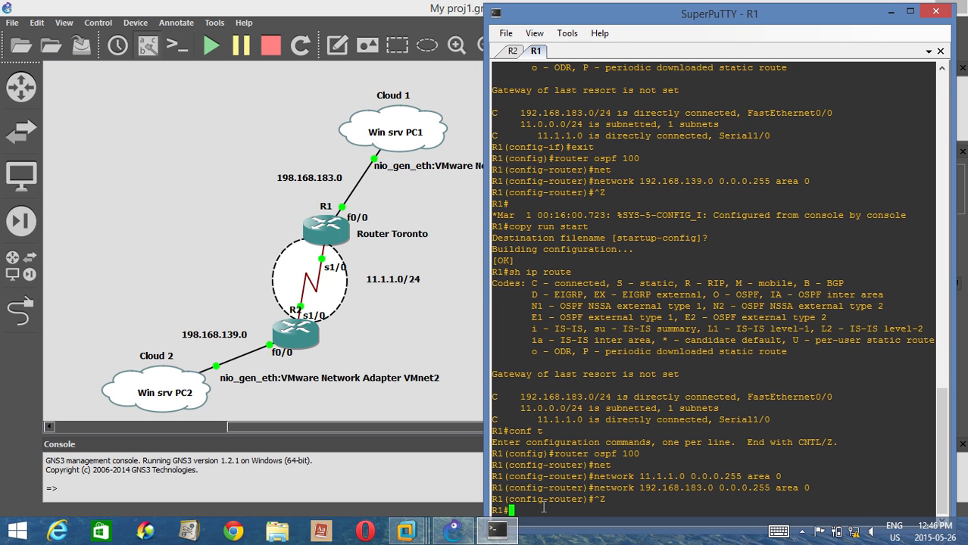
type("sh ip route")
key("Return")
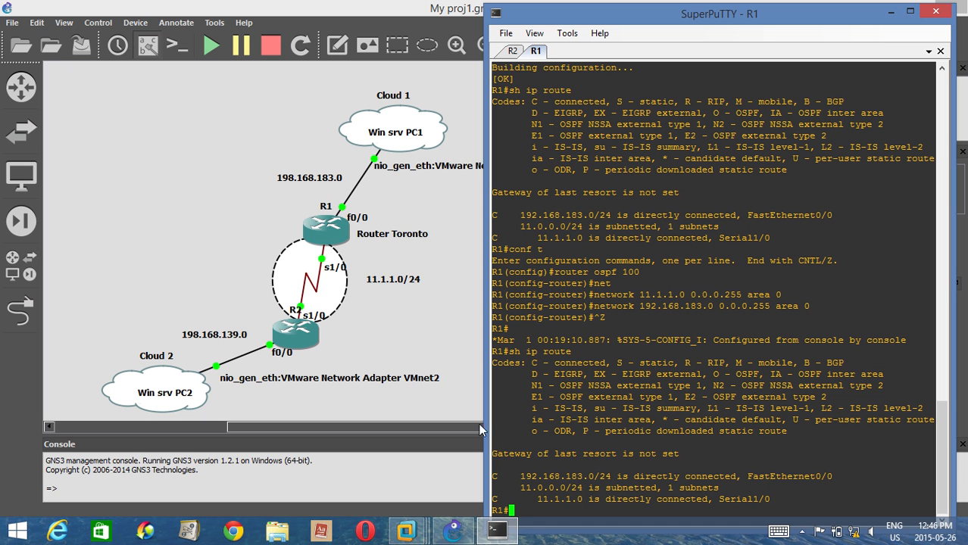
Switch to R2's console, reopen OSPF process 100 and add network 192.168.139.0 with wildcard mask 0.0.0.255 in area 0
left_click(513, 51)
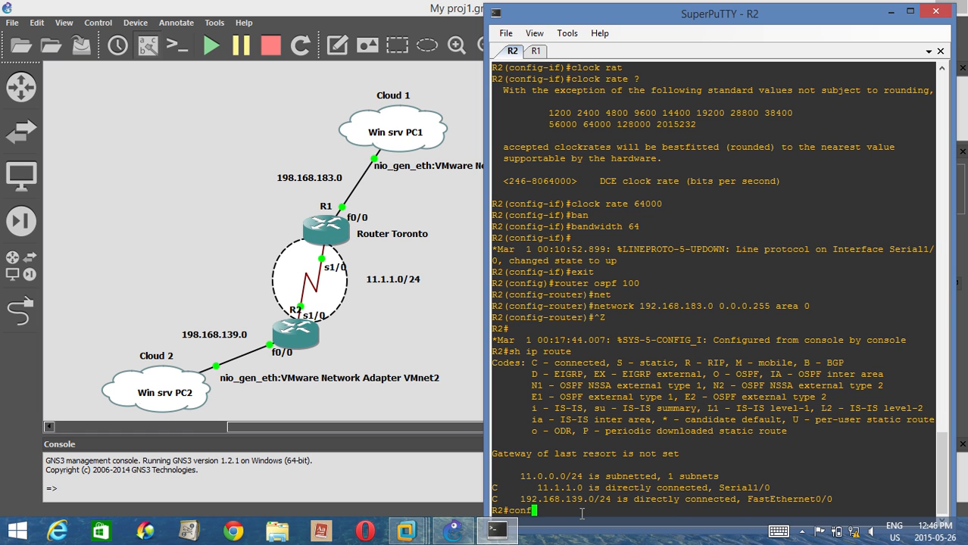
key("Return")
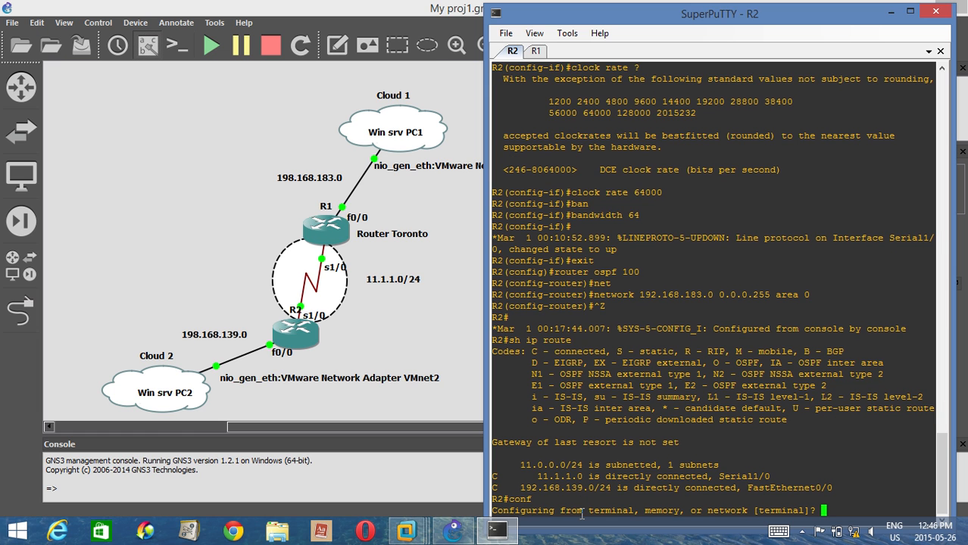
type("t")
key("Return")
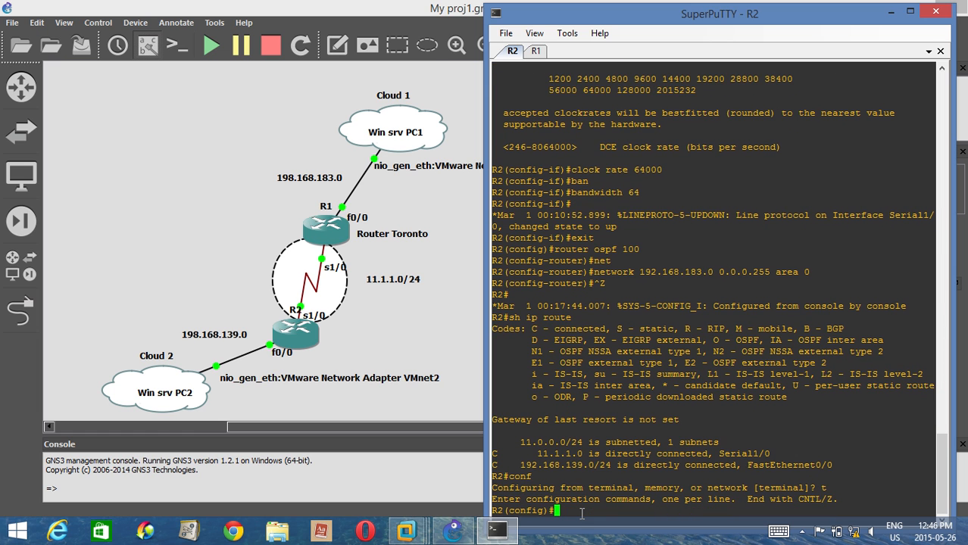
type("router ospf 100")
key("Return")
type("net")
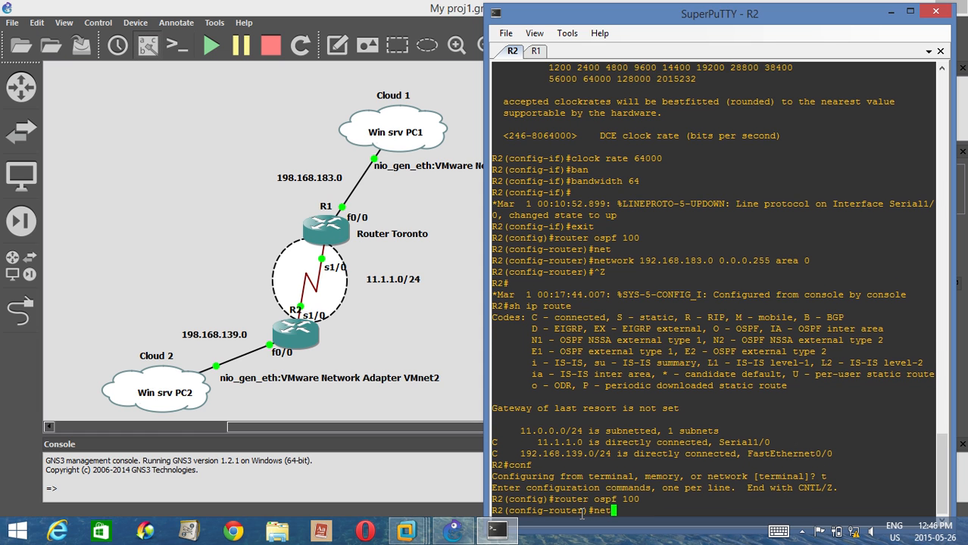
key("Tab")
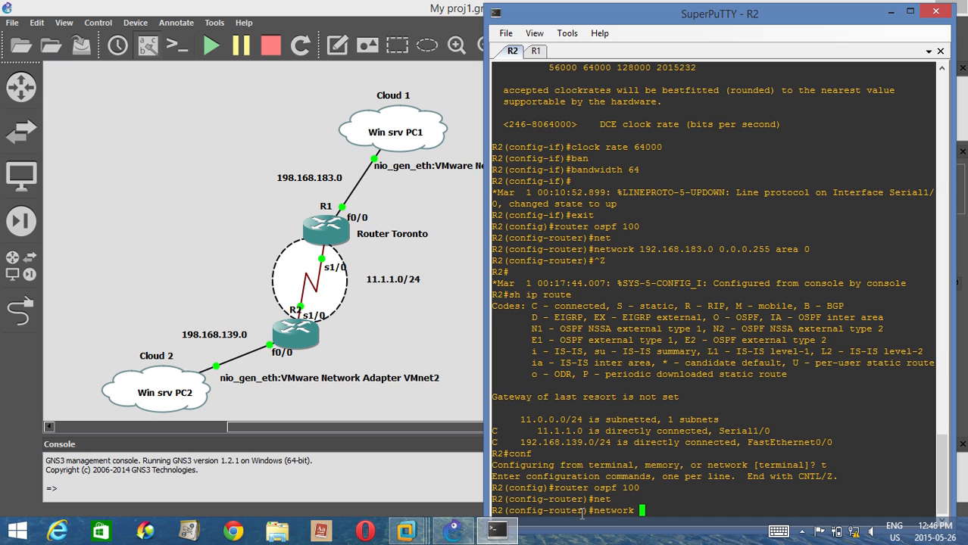
type("192.168.139.0 0.0.0.255 area 0")
key("Return")
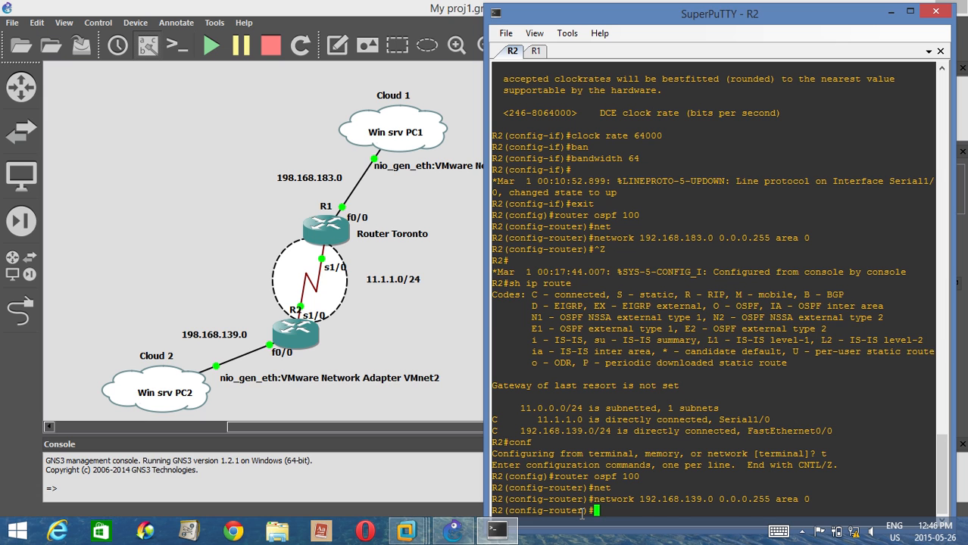
Reuse the previous network command on R2, changing its address to add 11.1.1.0 0.0.0.255 in area 0 to OSPF
key("Up")
key("Left")
key("Left")
key("Left")
key("Left")
key("Left")
key("Left")
key("Left")
key("Left")
key("Left")
key("Left")
key("Left")
key("Left")
key("Left")
key("Left")
key("Left")
key("Left")
key("Left")
key("Left")
key("Left")
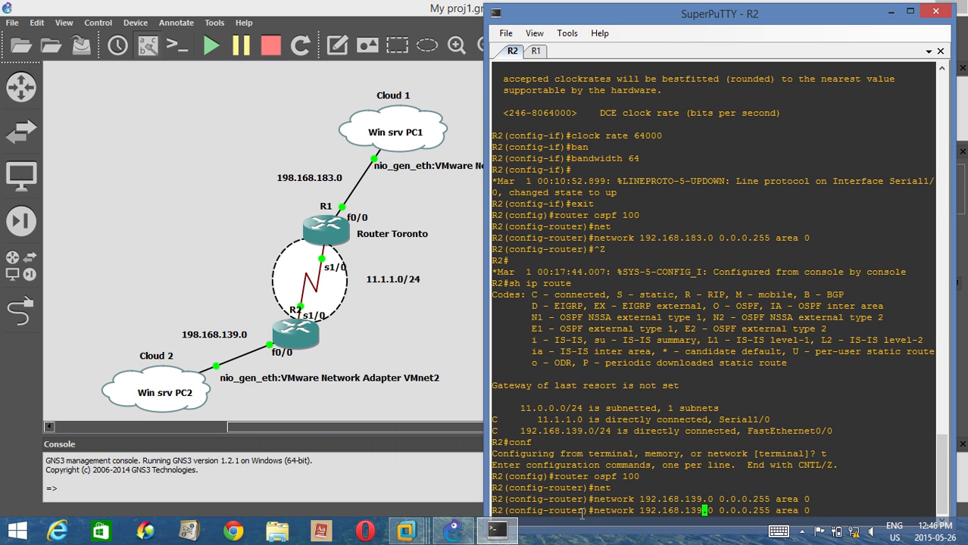
key("BackSpace")
key("BackSpace")
key("BackSpace")
key("BackSpace")
key("BackSpace")
key("BackSpace")
key("BackSpace")
key("BackSpace")
key("BackSpace")
key("BackSpace")
key("BackSpace")
type("11.1.1")
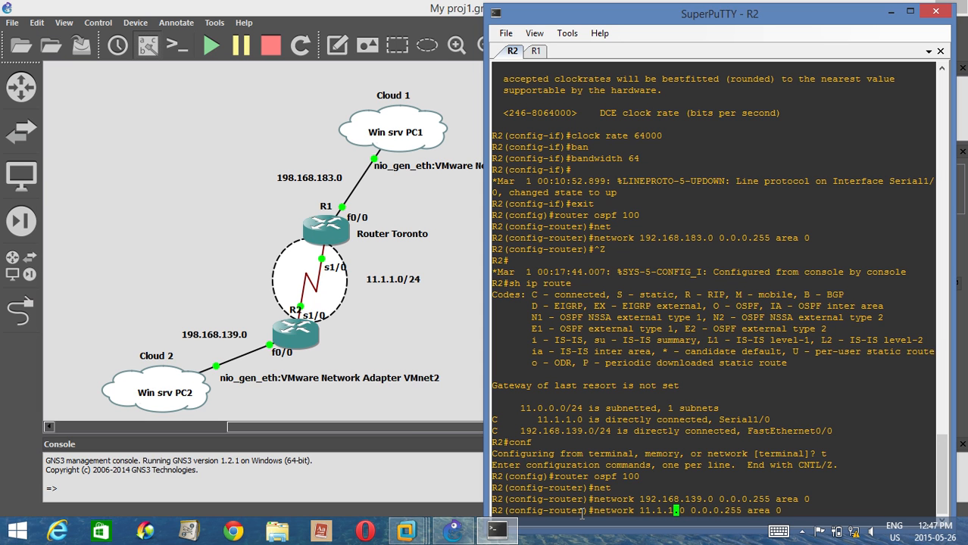
key("Return")
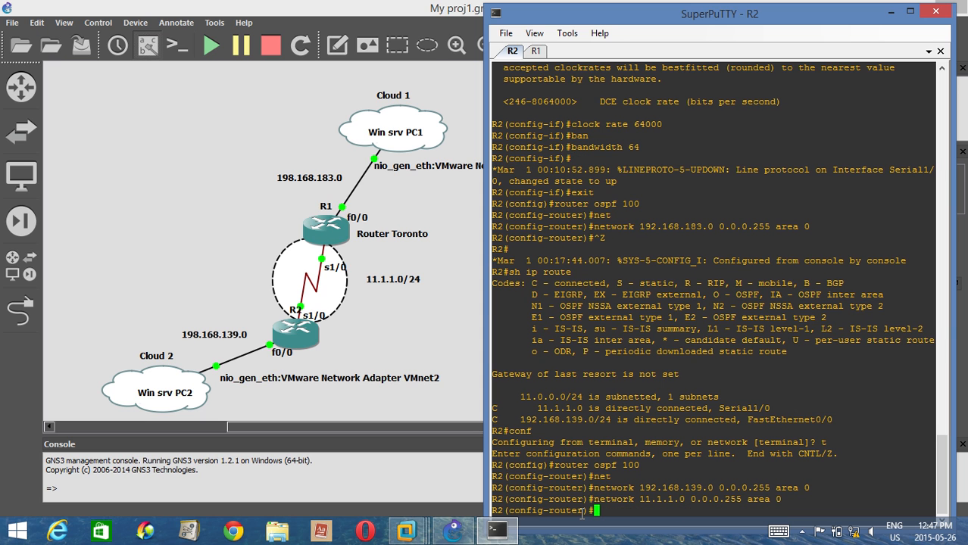
Return R2 to privileged mode and display its updated IP routing table
key("ctrl+z")
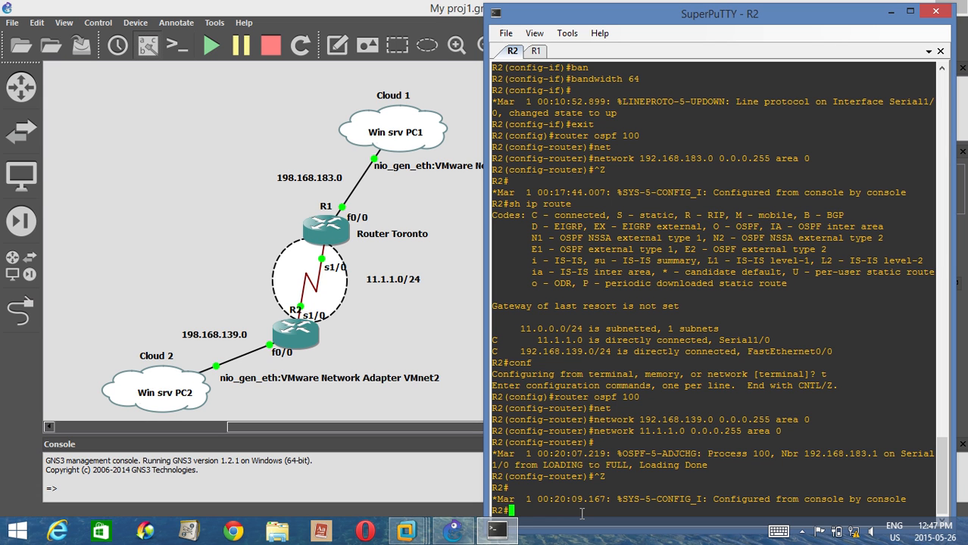
type("sh ip ro")
key("Tab")
key("Return")
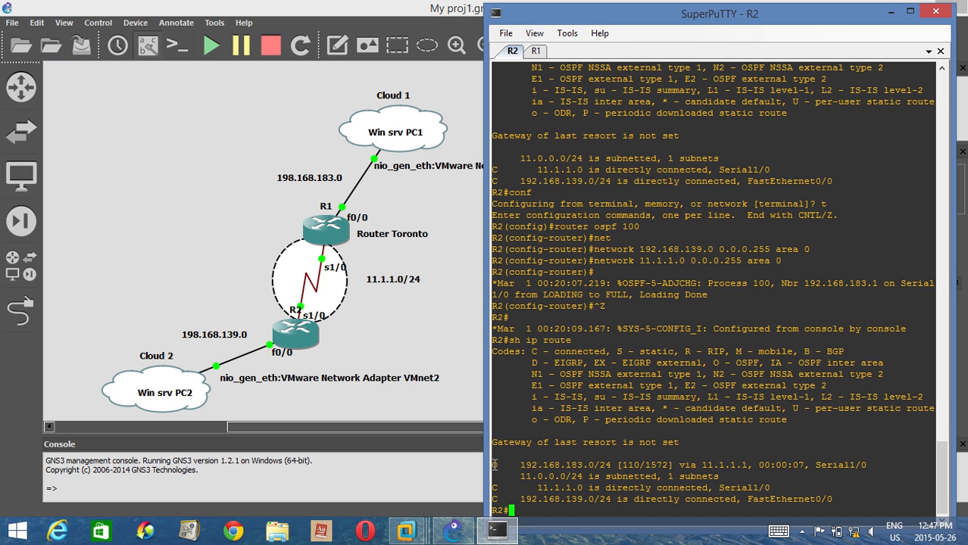
Examine the OSPF route in R2's routing table, including its code and administrative distance, and compare it with the directly connected entry
left_click_drag(495, 465, 824, 479)
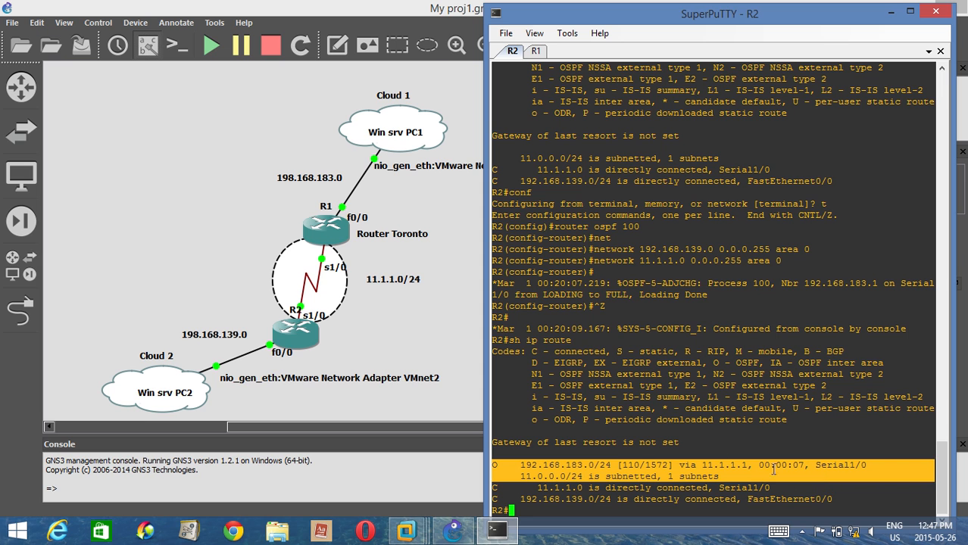
left_click(497, 465)
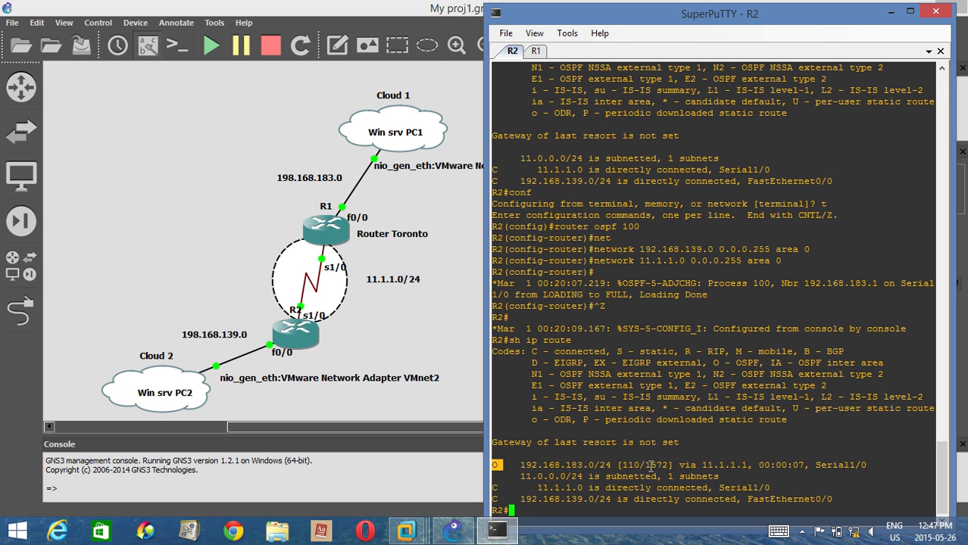
mouse_move(618, 465)
left_mouse_down()
mouse_move(671, 458)
mouse_move(632, 452)
mouse_move(619, 464)
left_mouse_up()
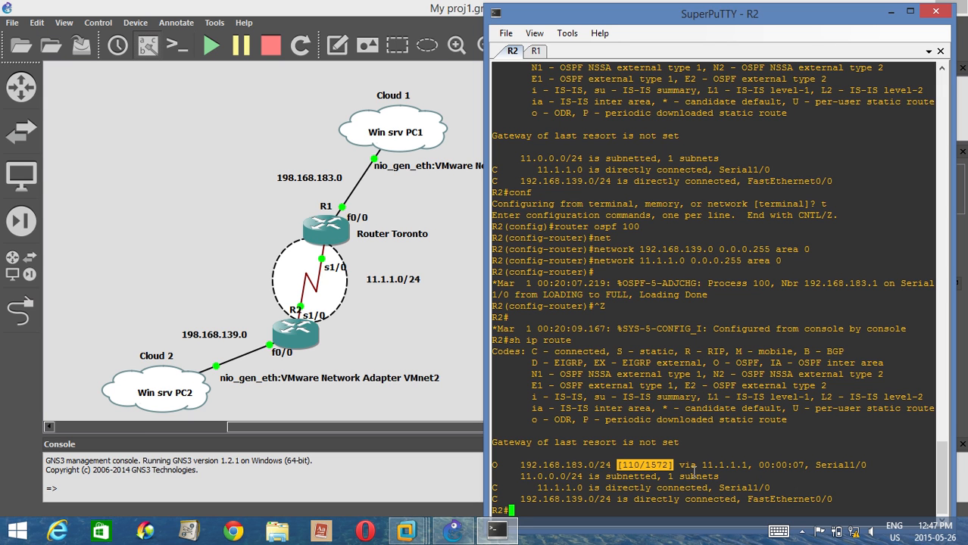
left_click(636, 462)
left_click_drag(624, 465, 639, 467)
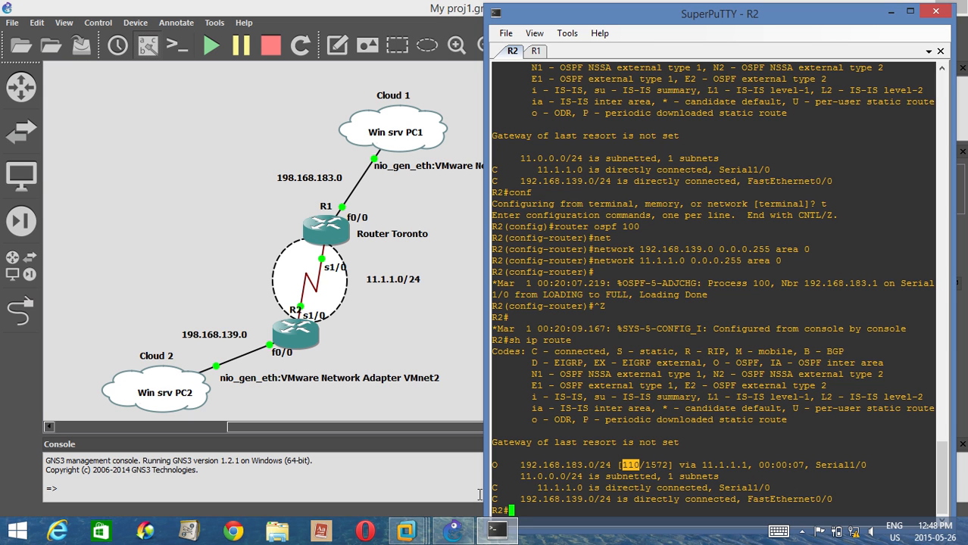
left_click_drag(493, 488, 497, 488)
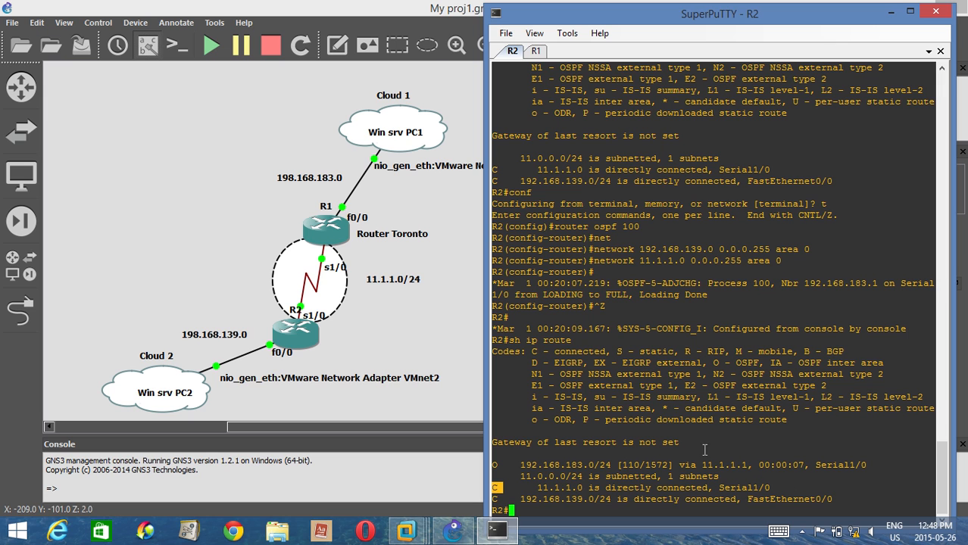
Ping 192.168.183.1 from R2 to test reachability across the serial link
left_click(518, 509)
type("ping")
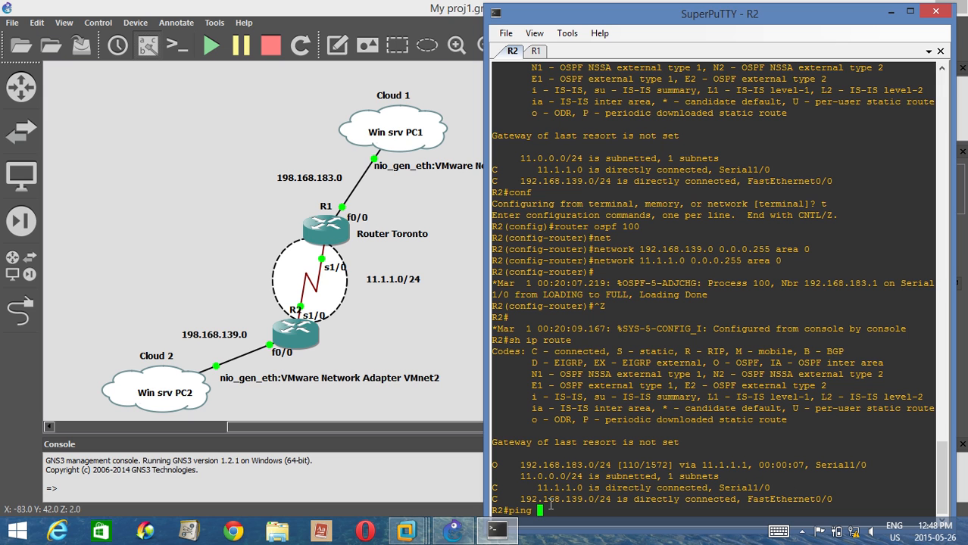
type("192.1")
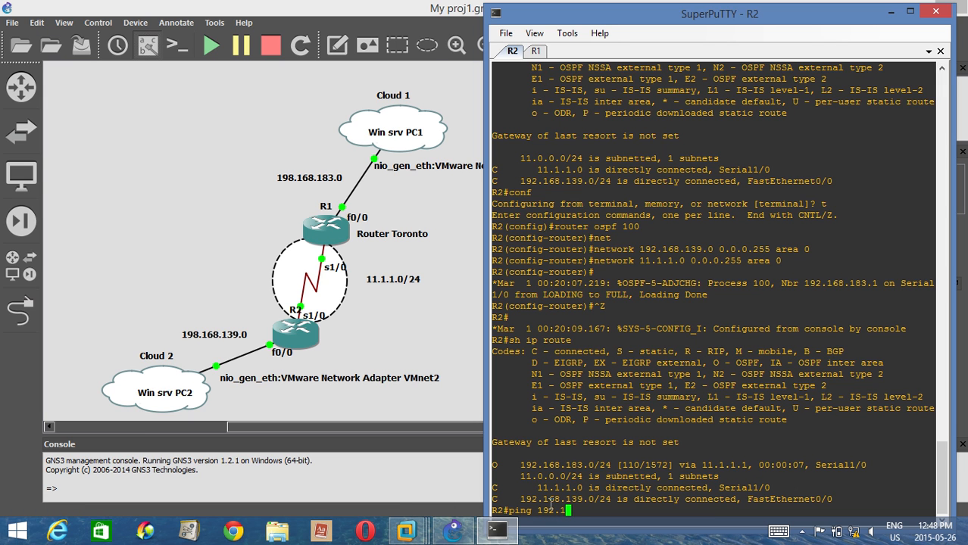
type("68.183.1")
key("Return")
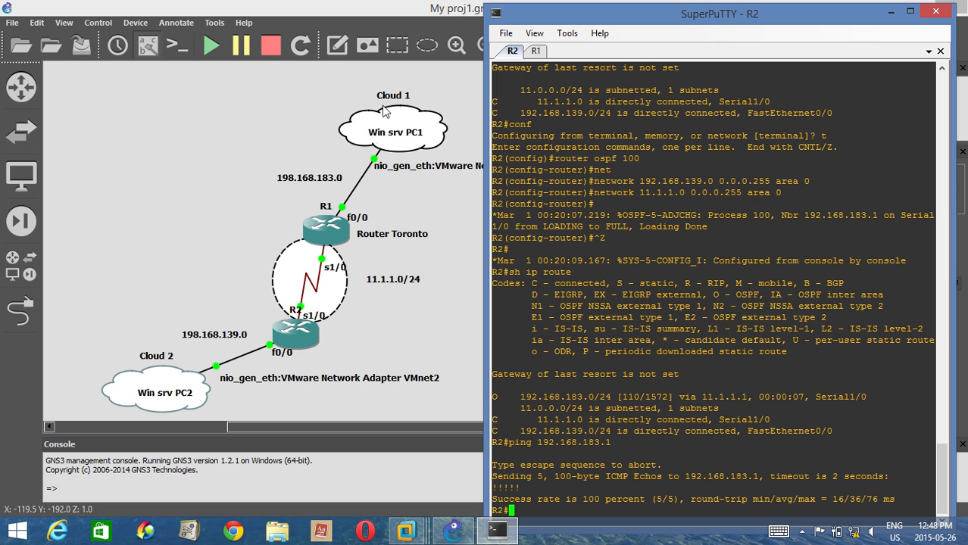
Reuse the last ping command on R2 with the target address 192.168.183.2
key("Up")
key("BackSpace")
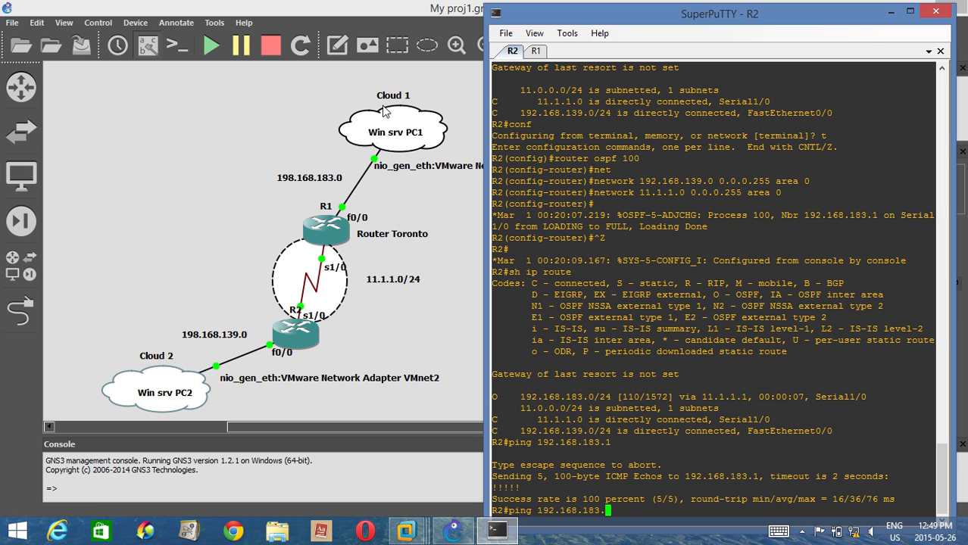
type("2")
key("Return")
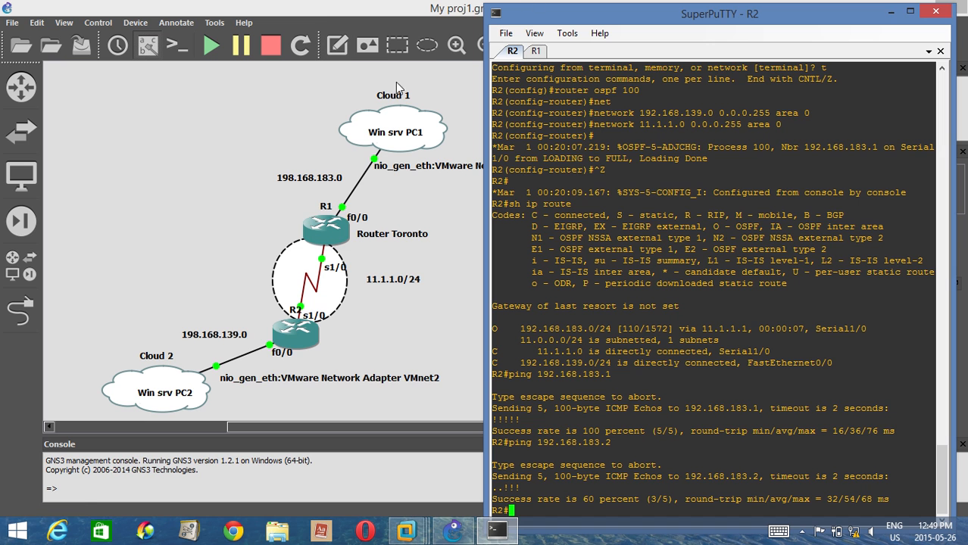
Switch to VMware Workstation and bring up the command prompt on the Windows Server 2012 R2 PC2 virtual machine
left_click(394, 345)
mouse_move(452, 534)
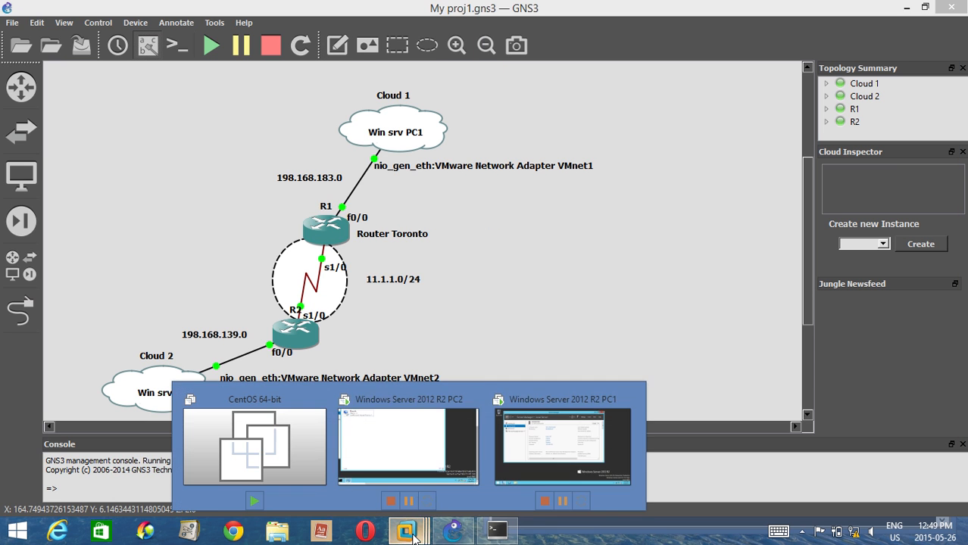
left_click(563, 440)
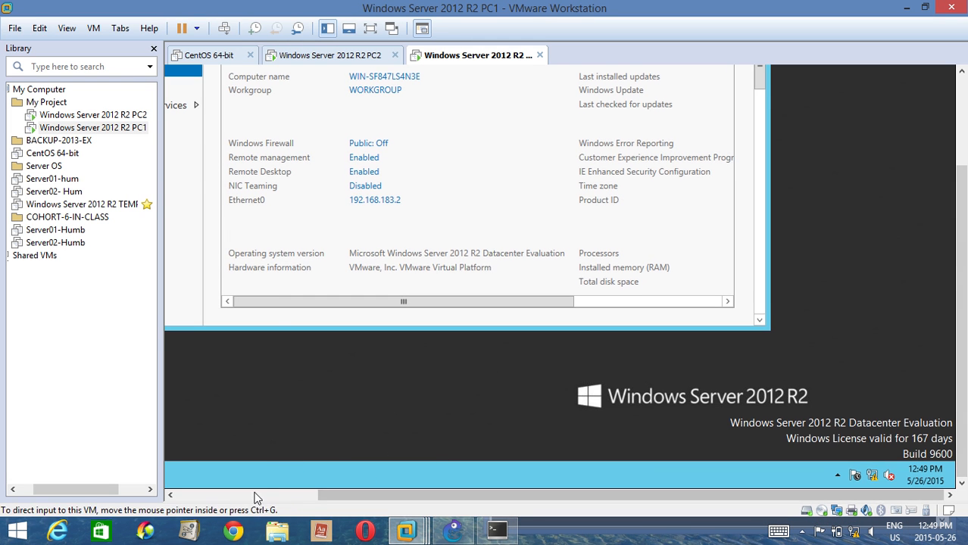
left_click(344, 55)
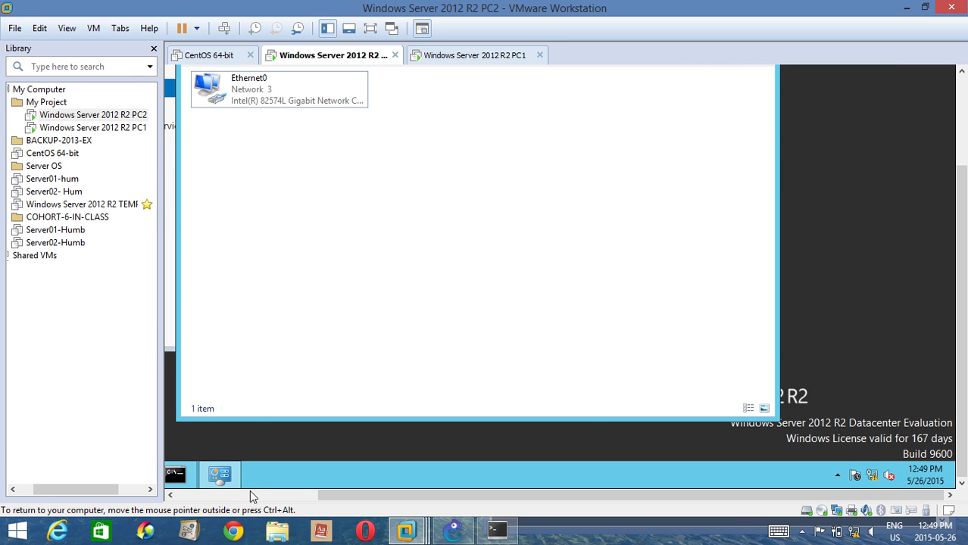
left_click(175, 474)
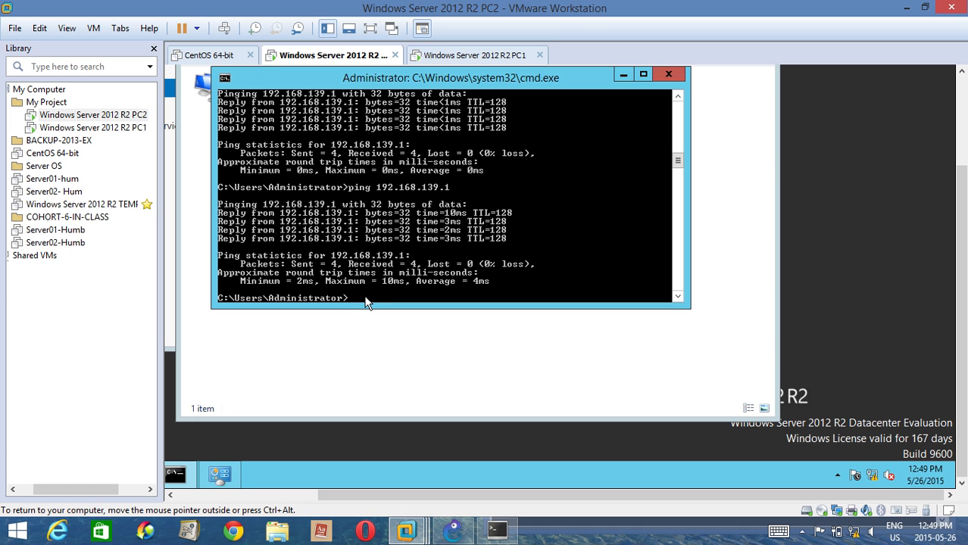
Check the topology in GNS3 and edit PC2's previous ping command to ping 192.168.183.2
key("Up")
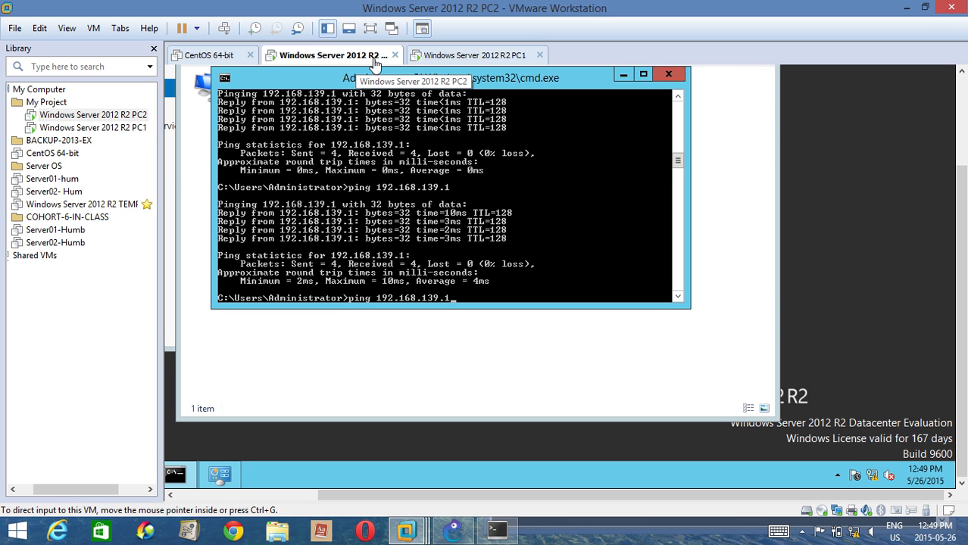
left_click(455, 534)
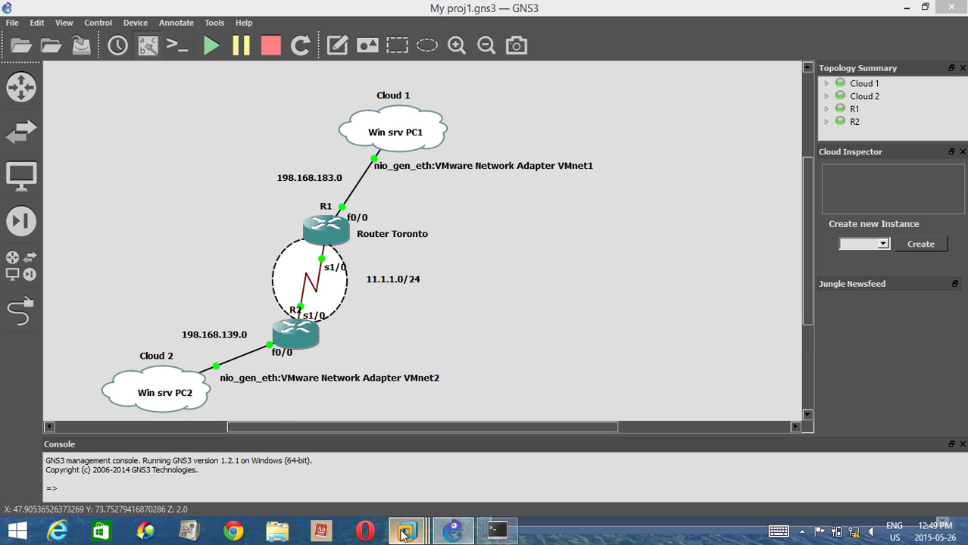
mouse_move(407, 530)
left_click(407, 476)
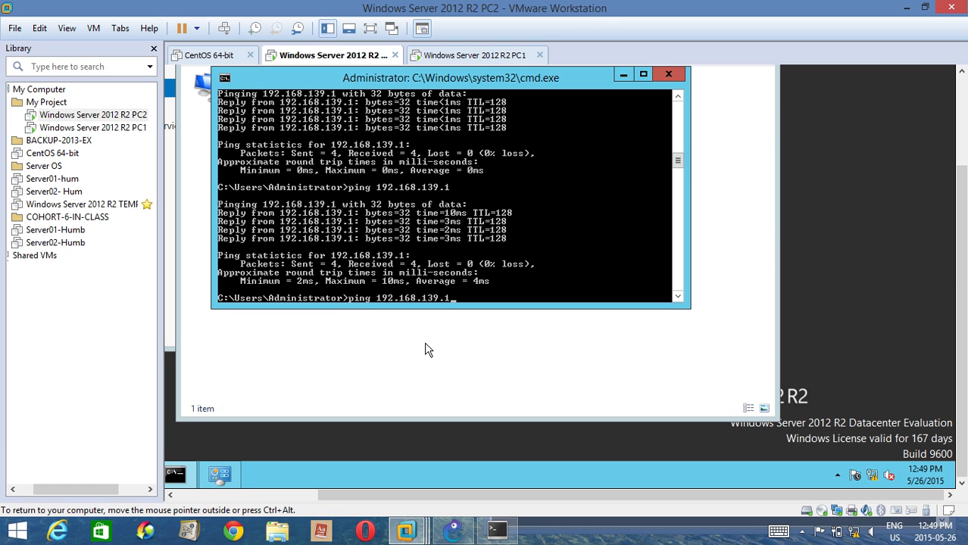
key("BackSpace")
key("BackSpace")
key("BackSpace")
type("83.2")
key("Return")
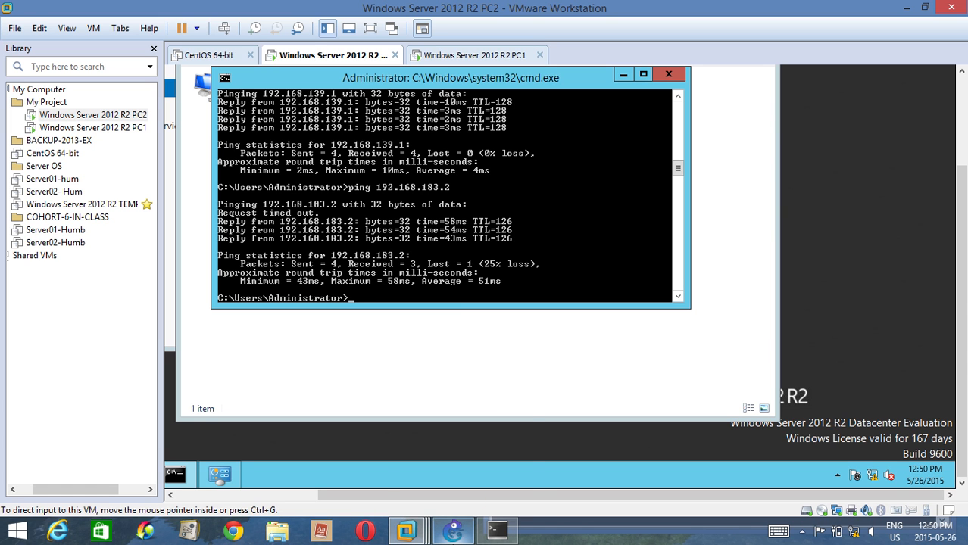
Switch back to GNS3 and add the note "Ottawa Router" beside router R2 in the topology
mouse_move(453, 531)
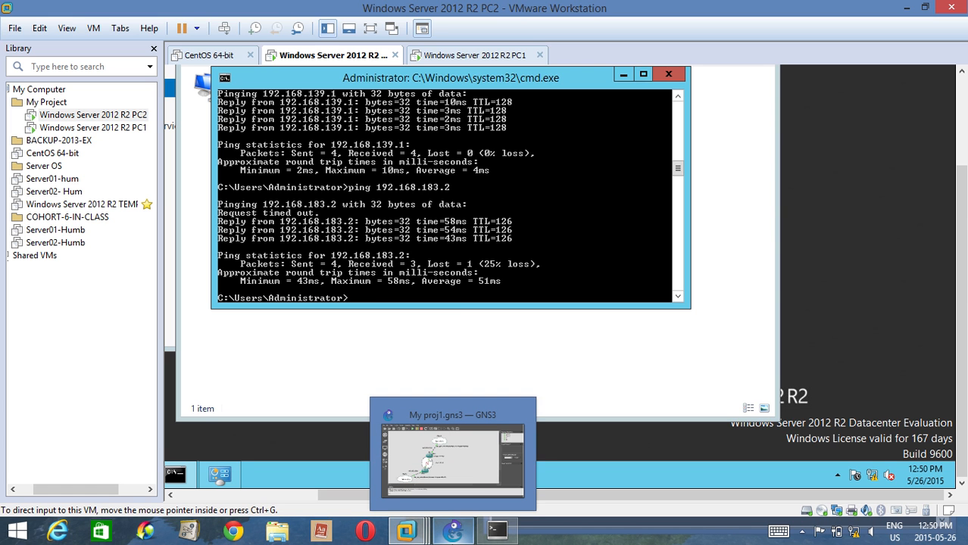
left_click(452, 534)
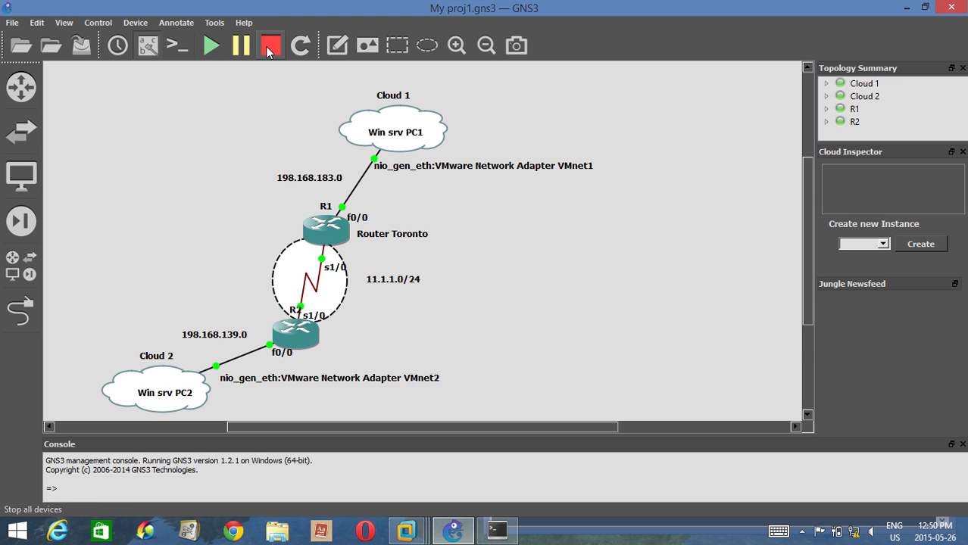
left_click(337, 47)
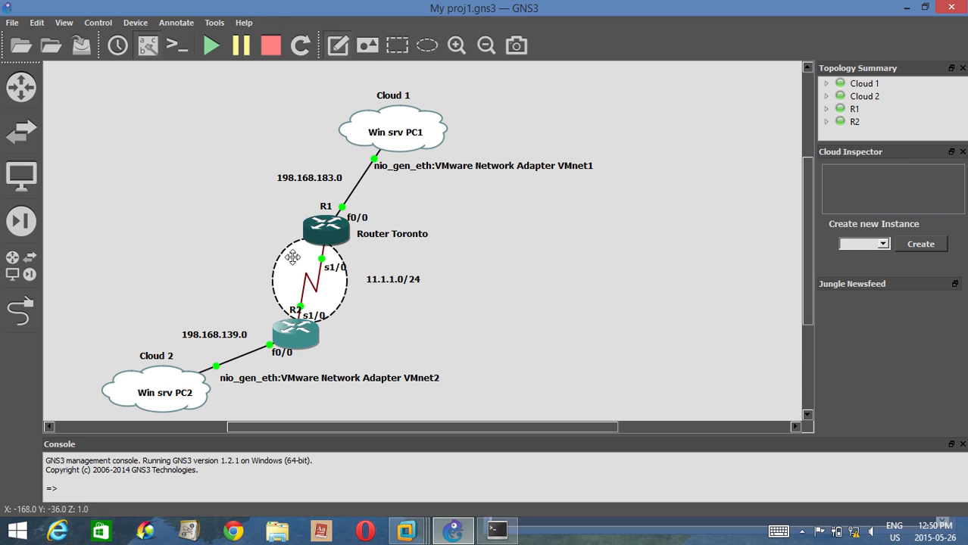
left_click(331, 337)
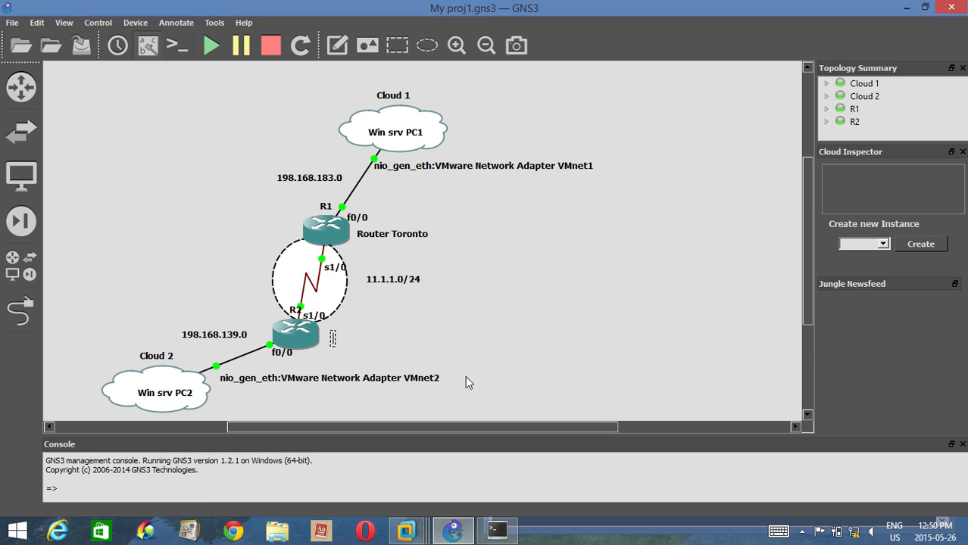
type("Ottawa Router")
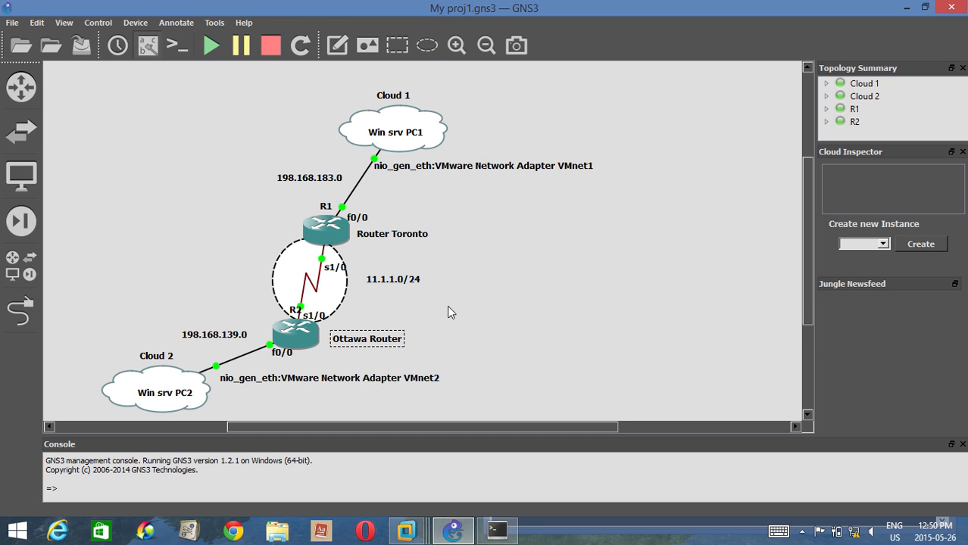
left_click(464, 334)
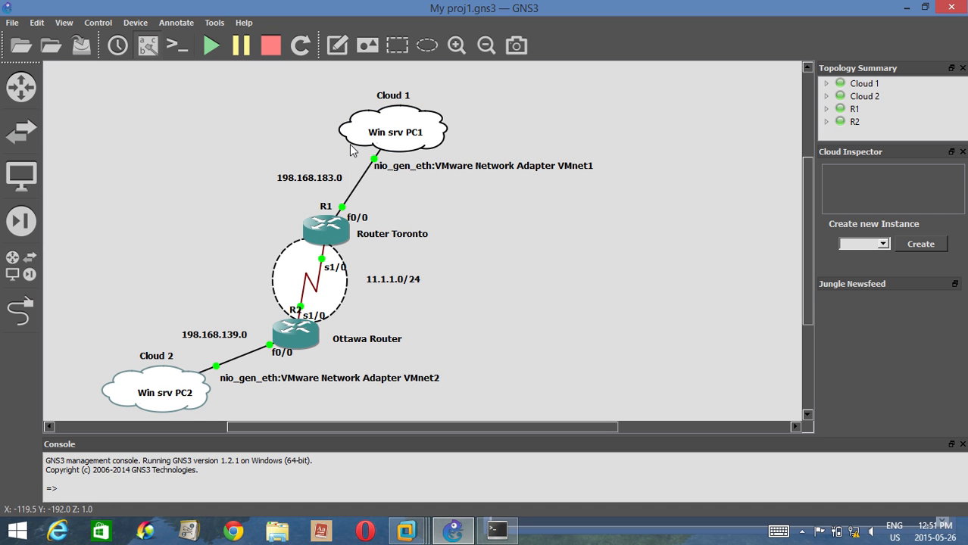
mouse_move(351, 151)
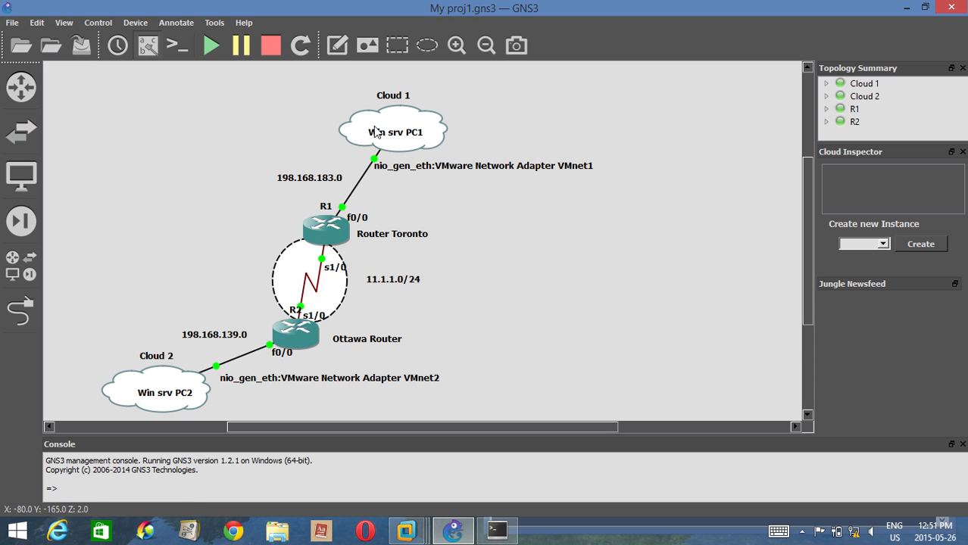
mouse_move(376, 132)
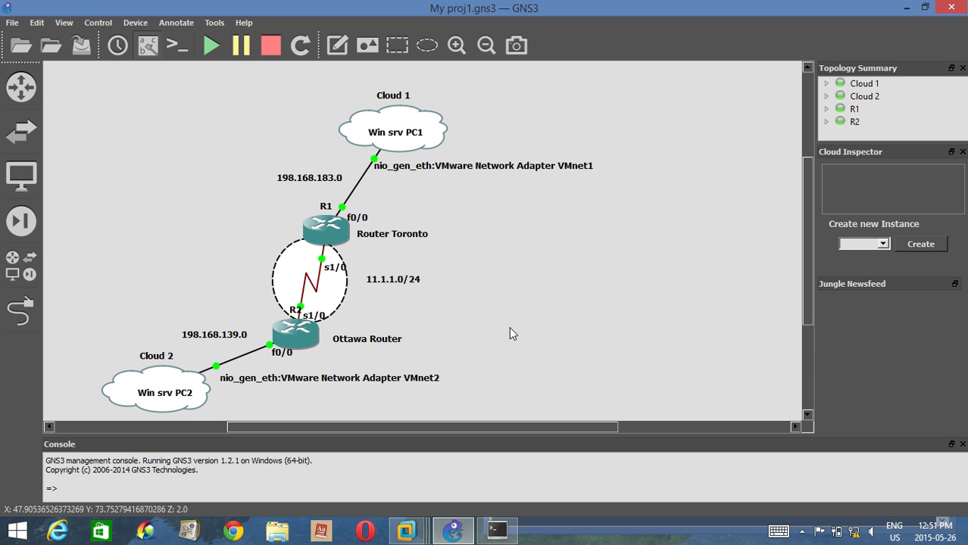
left_click(497, 531)
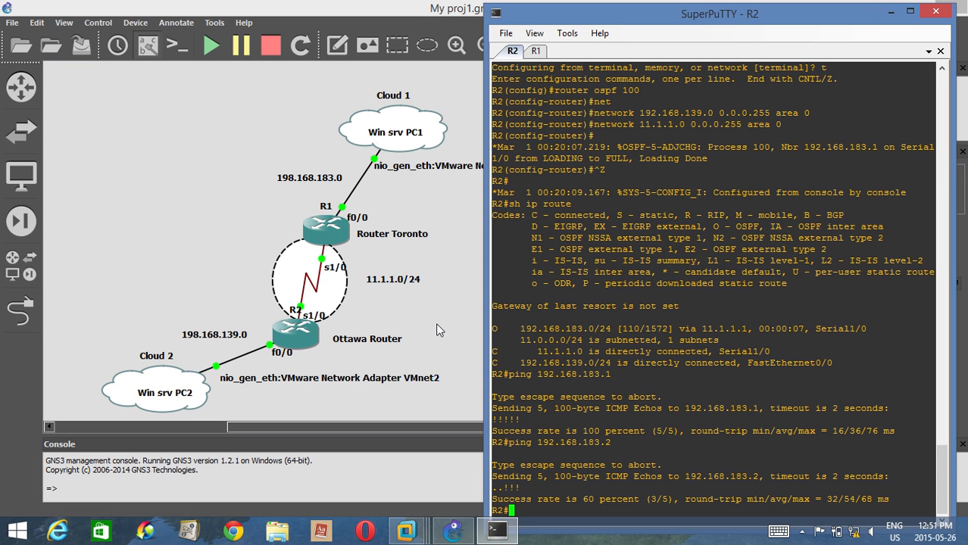
left_click(466, 538)
mouse_move(453, 536)
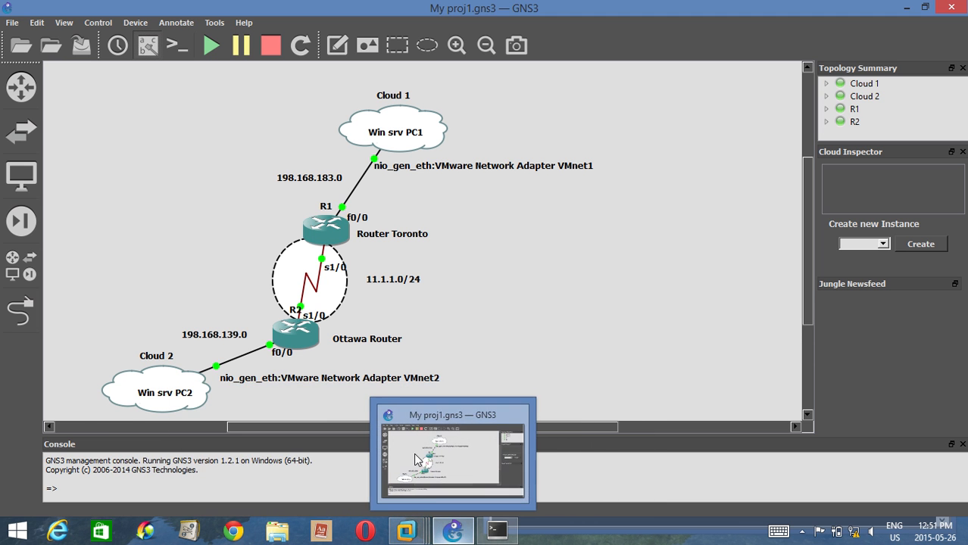
Switch to the PC2 virtual machine in VMware Workstation and trace the route to 192.168.183.2 from its command prompt
mouse_move(409, 533)
left_click(428, 491)
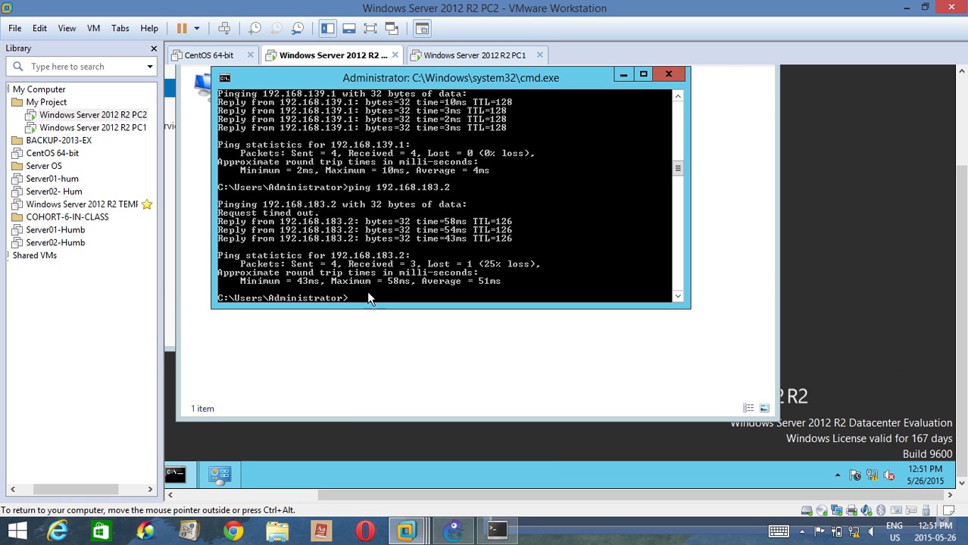
type("tracert")
type("192.168.183.2")
key("Return")
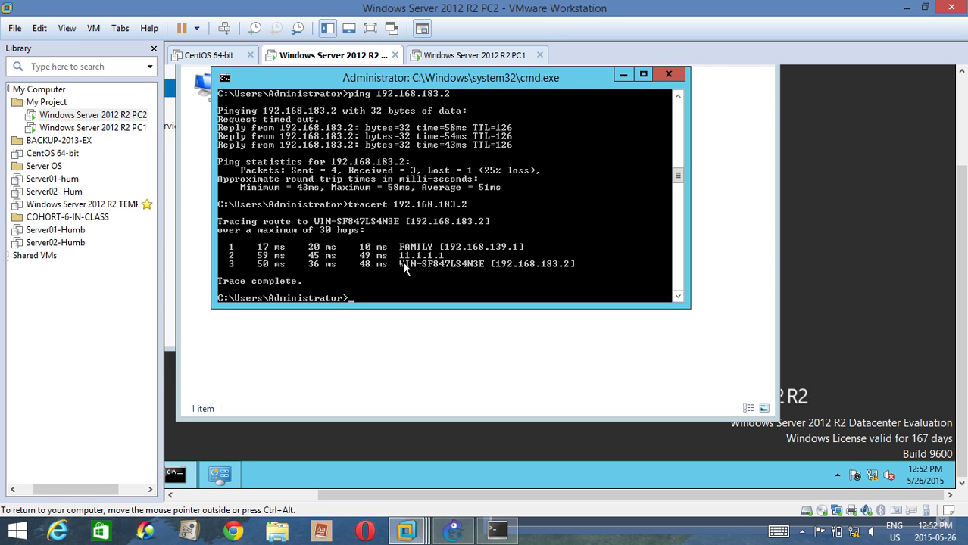
Compare the traced route with the topology in GNS3, and return to PC2's command prompt in VMware Workstation
left_click(453, 530)
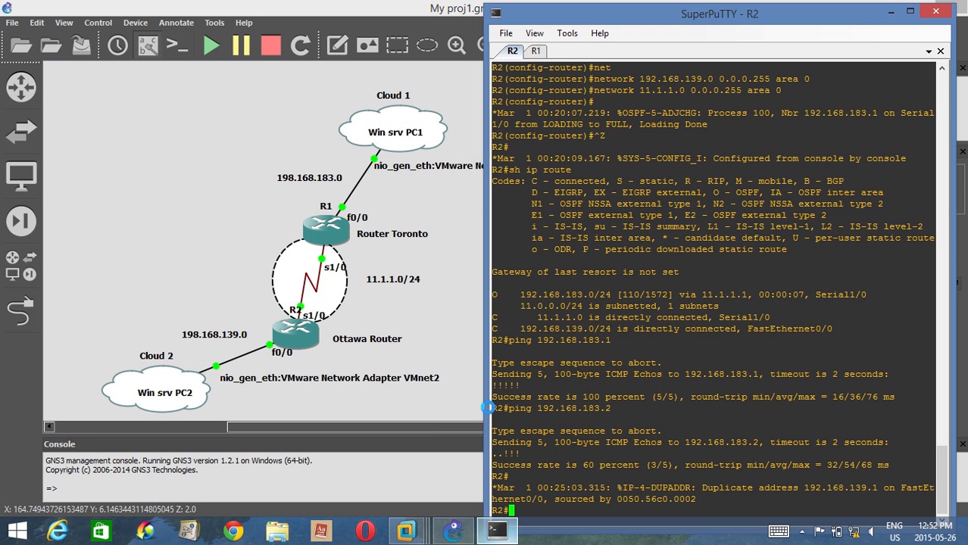
left_click(497, 530)
left_click(431, 442)
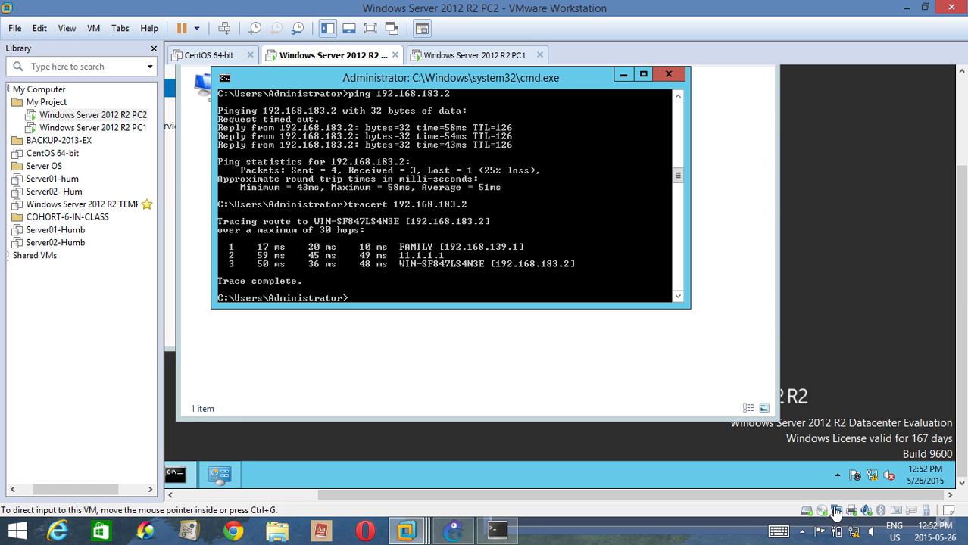
left_click(802, 532)
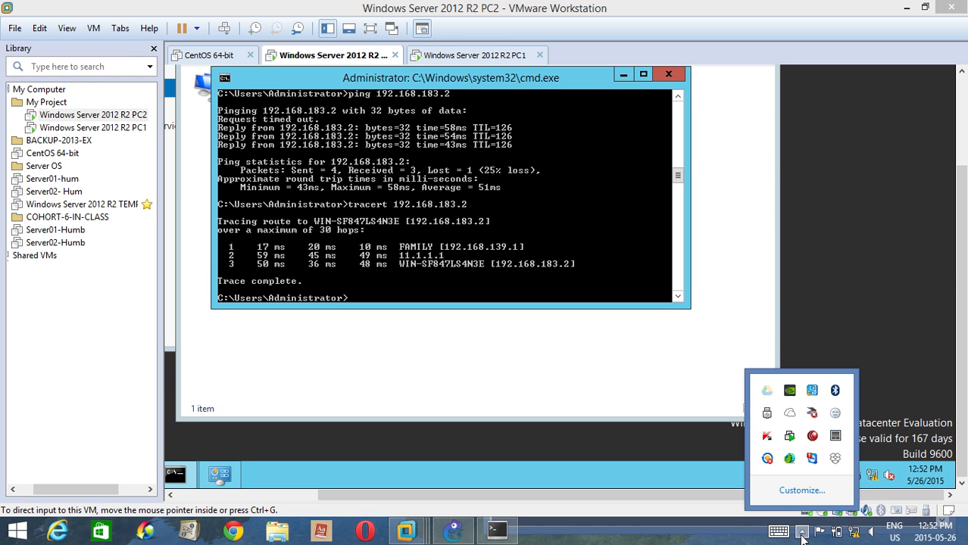
left_click(812, 437)
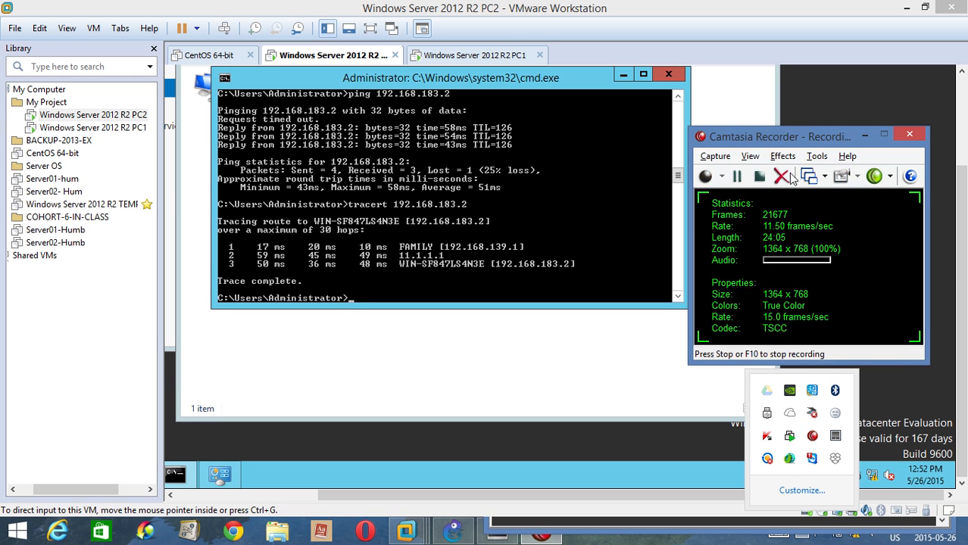